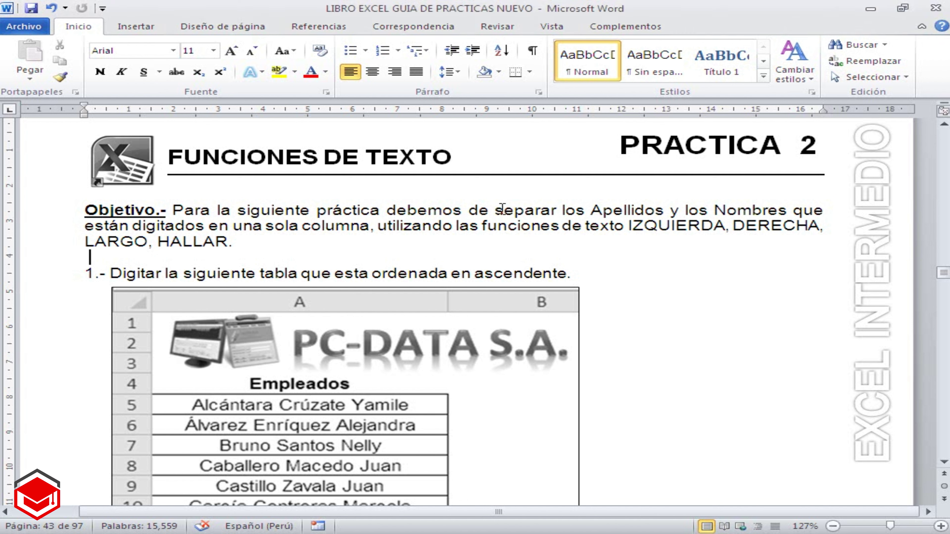
Justify the Objetivo sentence running from 'separar' through 'LARGO, HALLAR.'
{"action": "left_click_drag", "start_coordinate": [497, 210], "coordinate": [710, 210]}
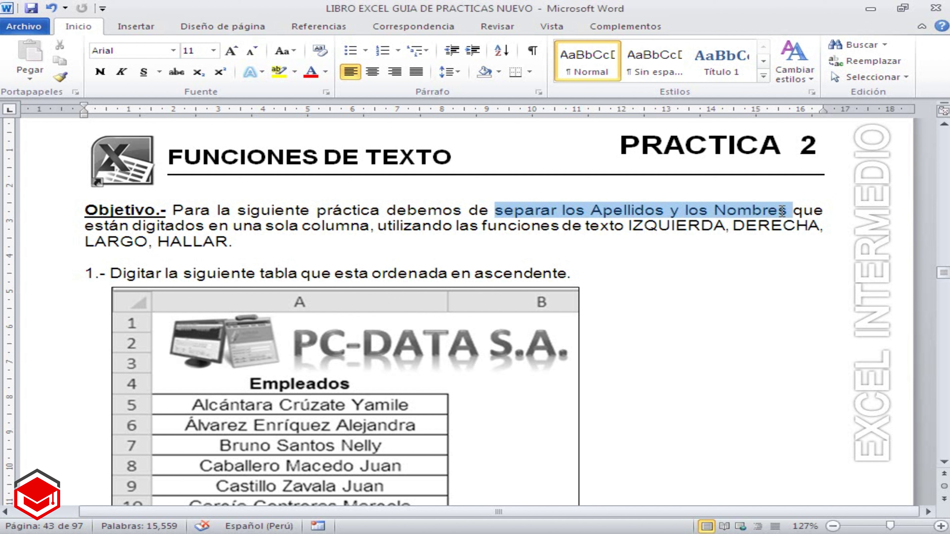
{"action": "left_click_drag", "start_coordinate": [710, 210], "coordinate": [821, 225]}
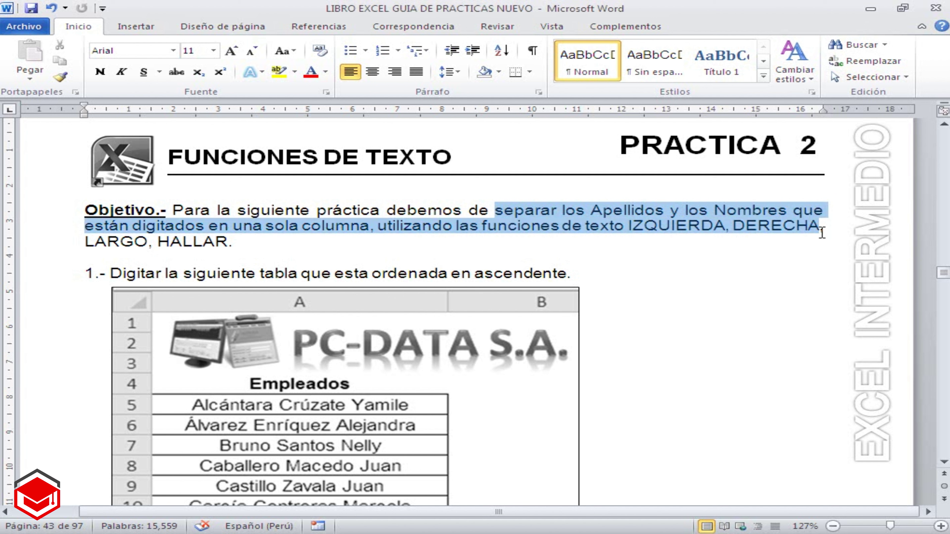
{"action": "left_click_drag", "start_coordinate": [822, 224], "coordinate": [821, 235]}
{"action": "key", "text": "ctrl+j"}
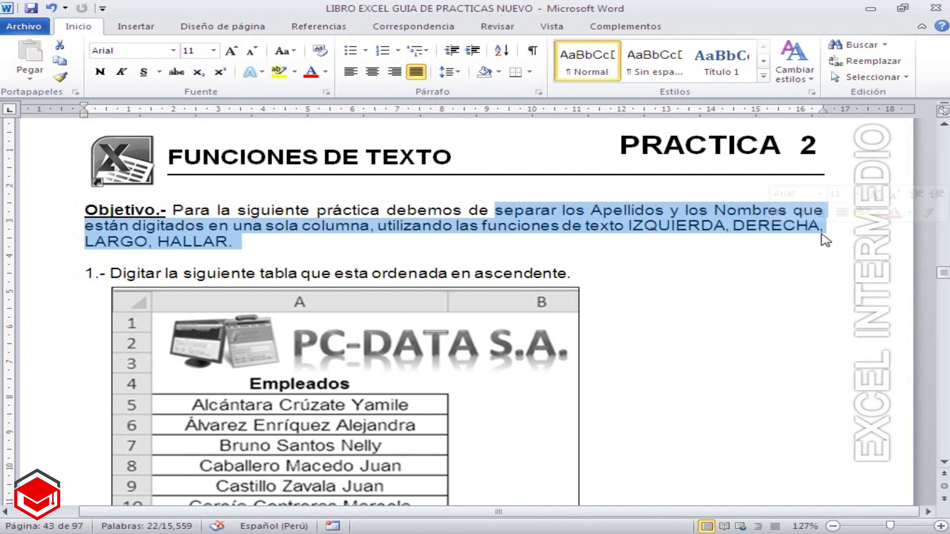
Select the first PC-DATA table picture and scroll down past step 2's Apellidos example table
{"action": "left_click", "coordinate": [511, 376]}
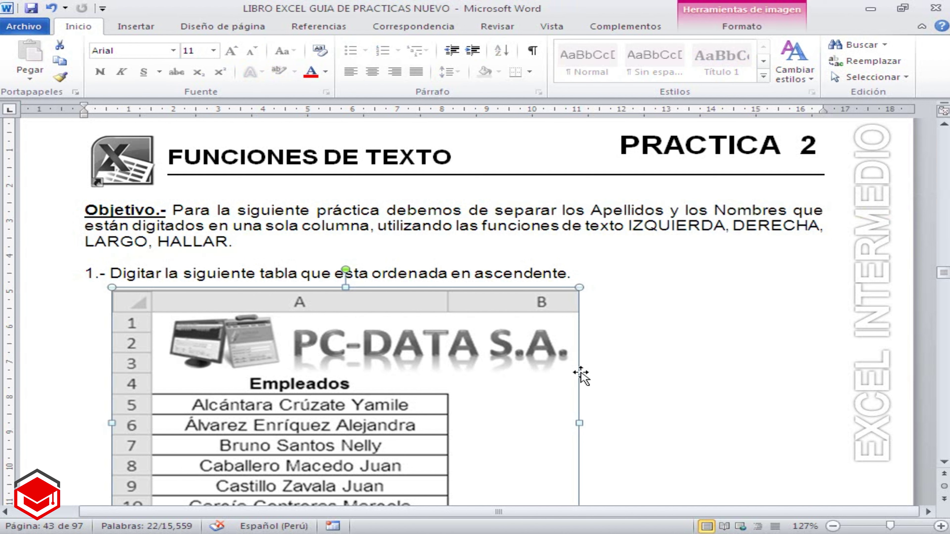
{"action": "left_click", "coordinate": [944, 463]}
{"action": "left_click", "coordinate": [944, 464]}
{"action": "left_click", "coordinate": [944, 463]}
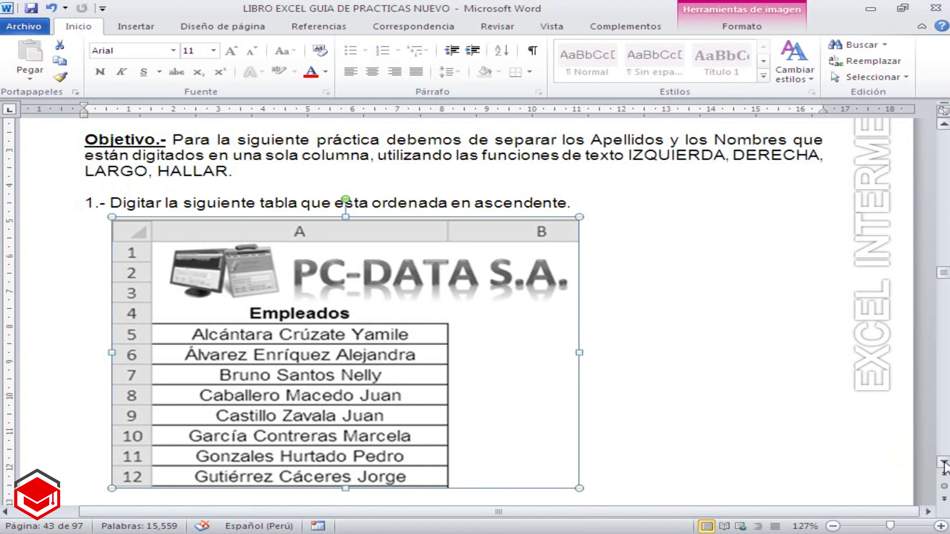
{"action": "left_click", "coordinate": [944, 464]}
{"action": "left_click", "coordinate": [943, 463]}
{"action": "left_click", "coordinate": [944, 464]}
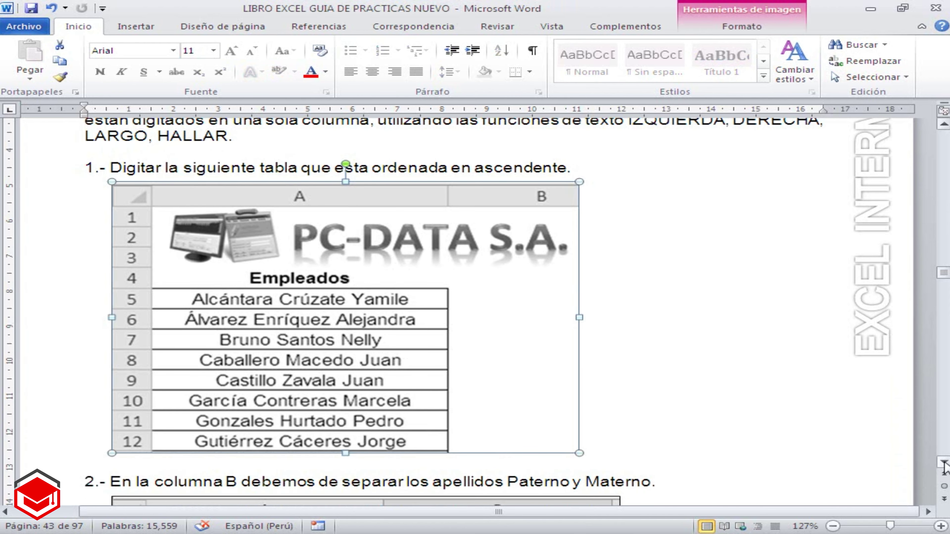
{"action": "left_click", "coordinate": [944, 463]}
{"action": "left_click", "coordinate": [944, 464]}
{"action": "left_click", "coordinate": [944, 464]}
{"action": "left_click", "coordinate": [944, 463]}
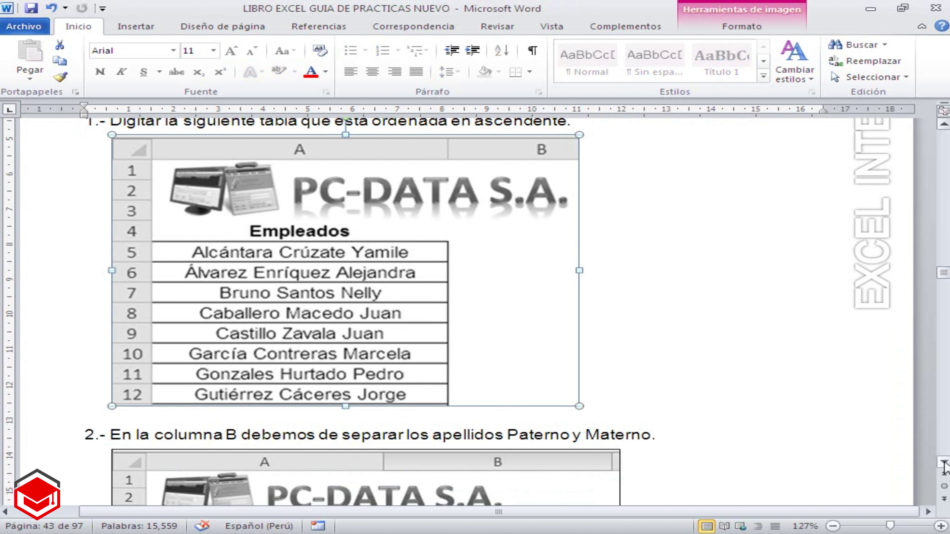
{"action": "left_click", "coordinate": [944, 463]}
{"action": "left_click", "coordinate": [944, 463]}
{"action": "left_click", "coordinate": [944, 463]}
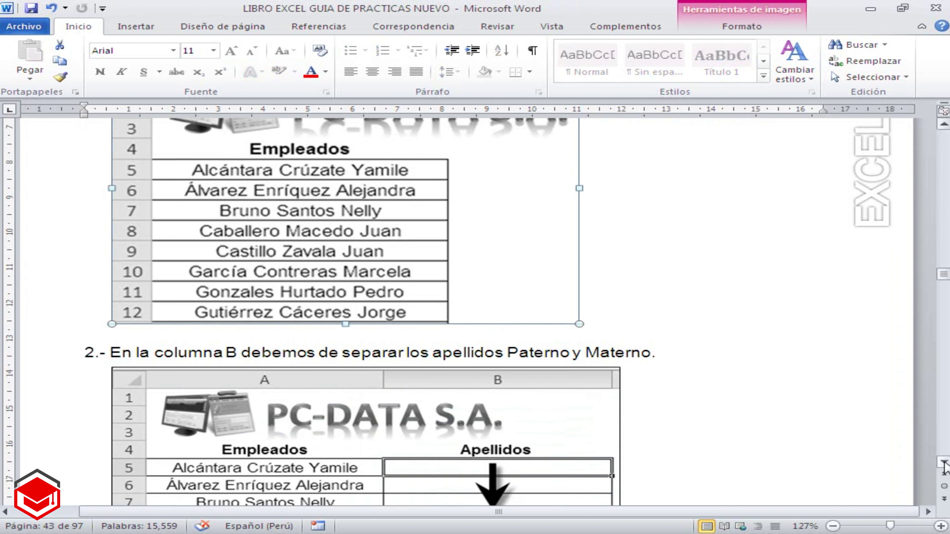
{"action": "left_click", "coordinate": [944, 463]}
{"action": "left_click", "coordinate": [944, 463]}
{"action": "left_click", "coordinate": [944, 463]}
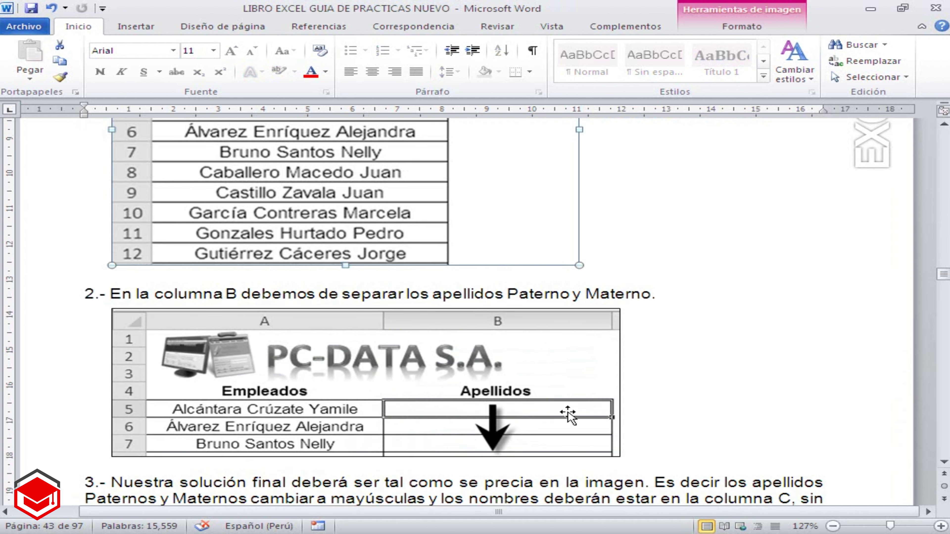
Select the step 2 example picture and scroll on to step 3's finished solution table
{"action": "left_click", "coordinate": [542, 406]}
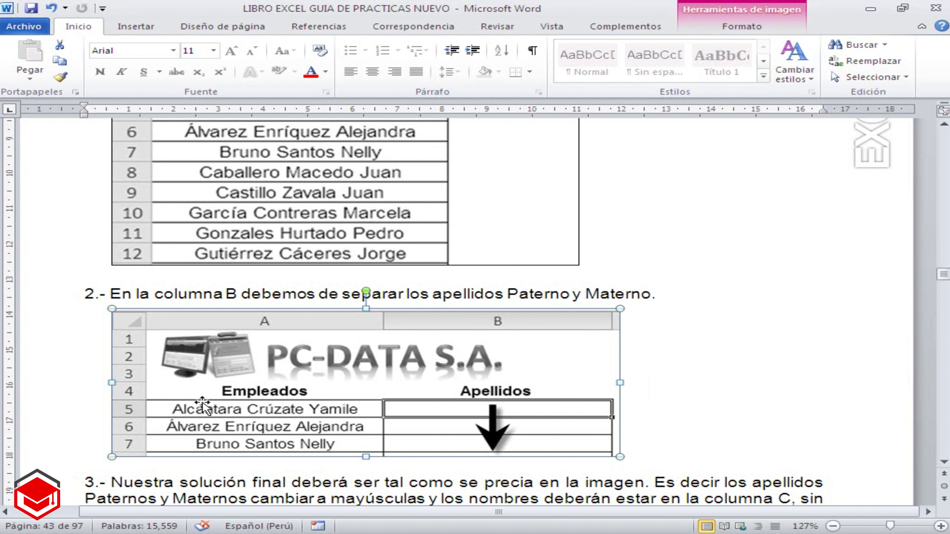
{"action": "left_click", "coordinate": [944, 461]}
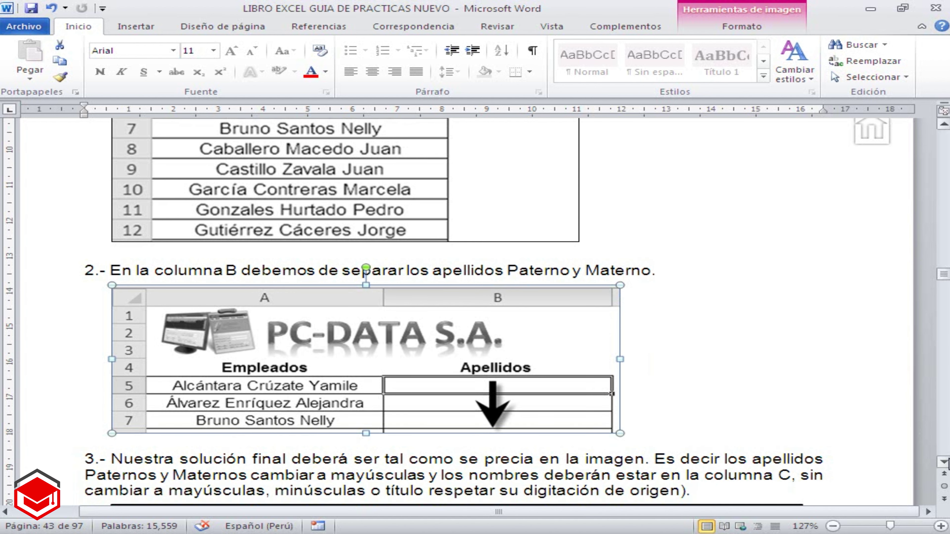
{"action": "left_click", "coordinate": [944, 461]}
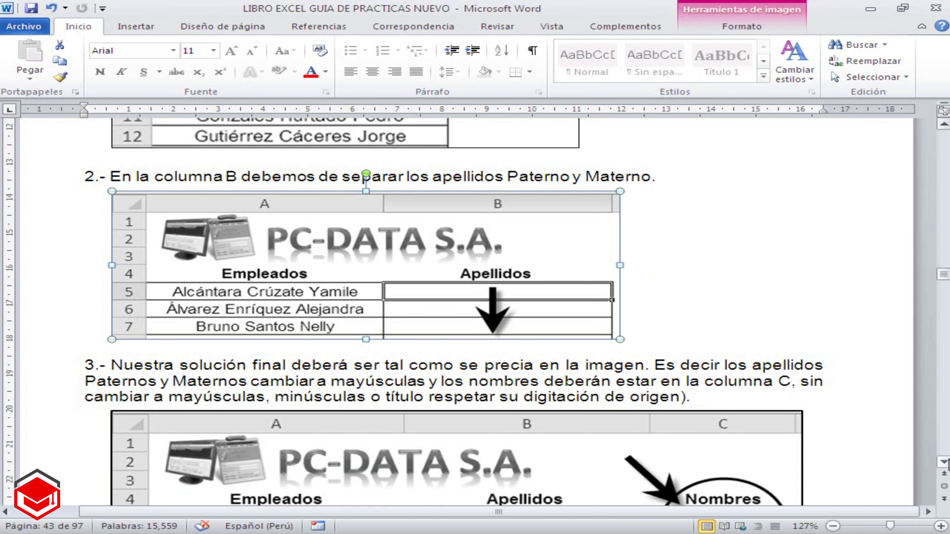
{"action": "left_click", "coordinate": [944, 462]}
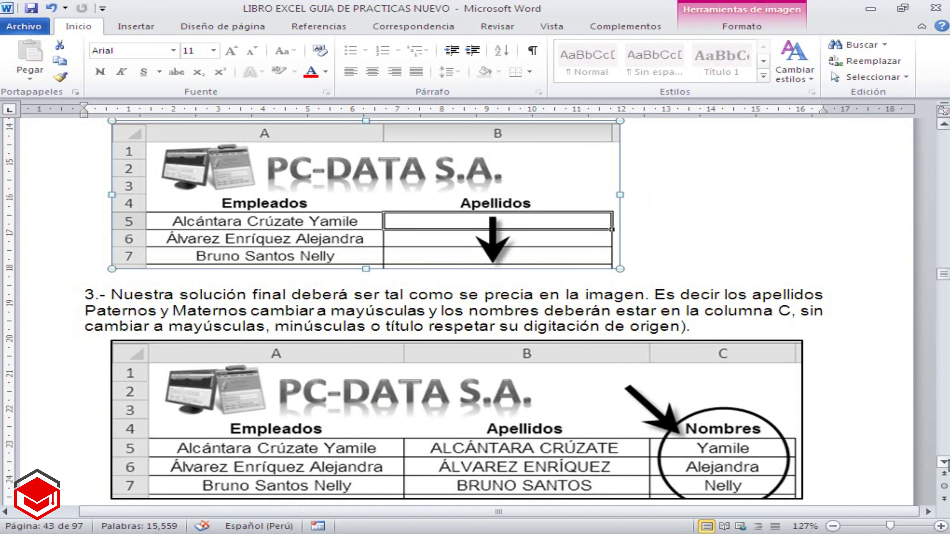
Review step 3's uppercase-surname requirement, then switch to the PRAC 2 TEXTO APELLIDOS Y NOMBRES workbook
{"action": "left_click", "coordinate": [595, 451]}
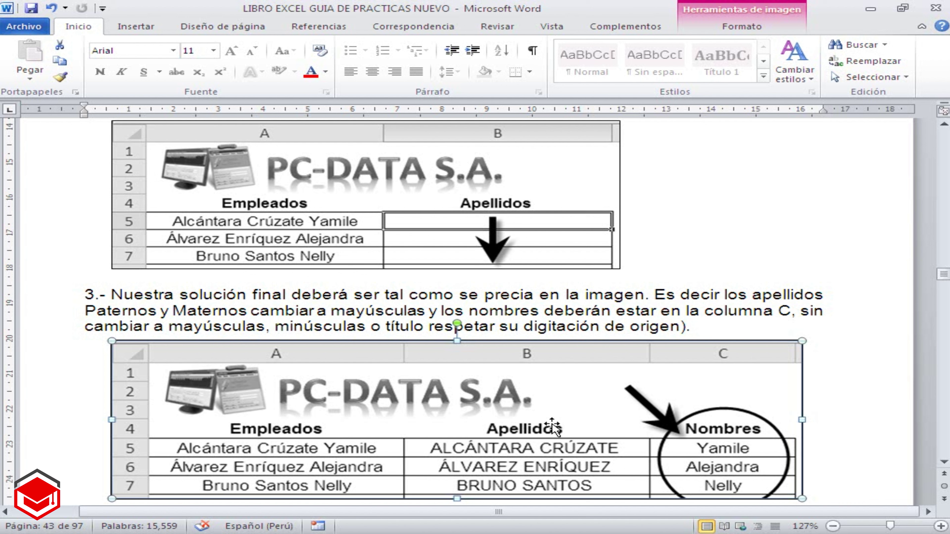
{"action": "left_click", "coordinate": [656, 295]}
{"action": "left_click_drag", "start_coordinate": [657, 294], "coordinate": [711, 327]}
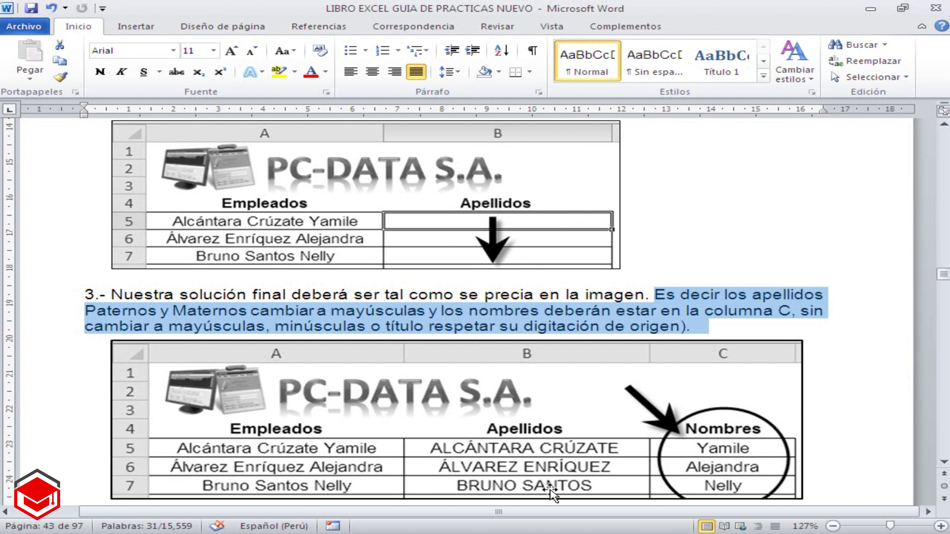
{"action": "key", "text": "alt+Tab"}
Look over the employee full names in column A and widen column B
{"action": "left_click", "coordinate": [372, 332]}
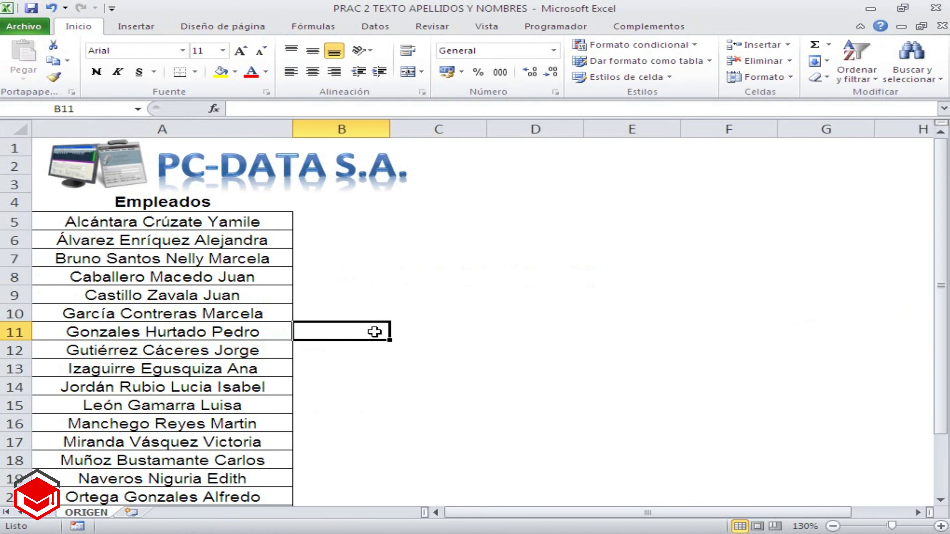
{"action": "left_click", "coordinate": [363, 271]}
{"action": "left_click", "coordinate": [351, 218]}
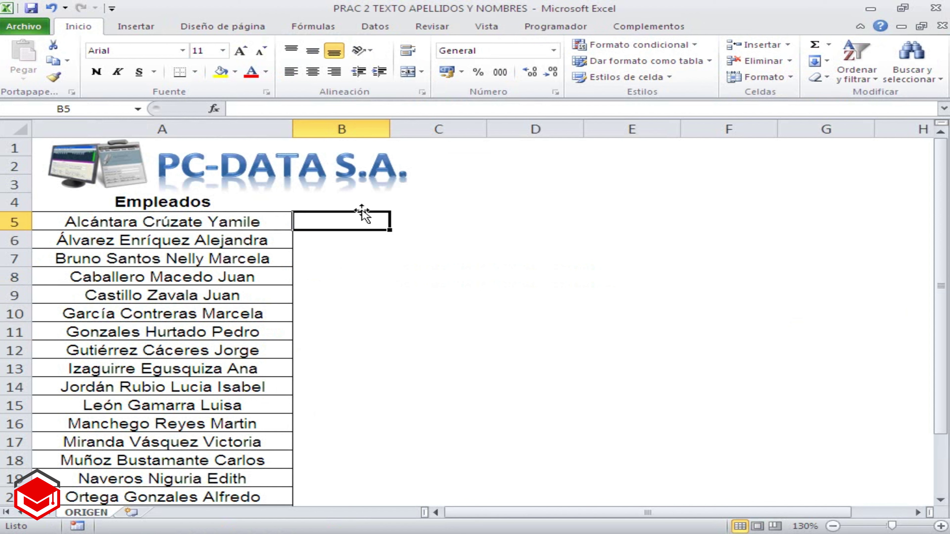
{"action": "left_click_drag", "start_coordinate": [198, 240], "coordinate": [200, 443]}
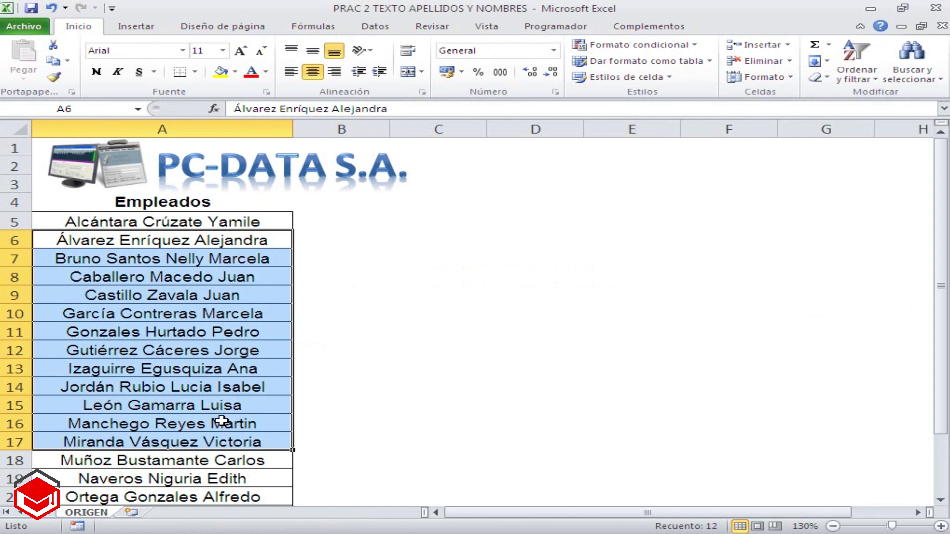
{"action": "left_click", "coordinate": [341, 225]}
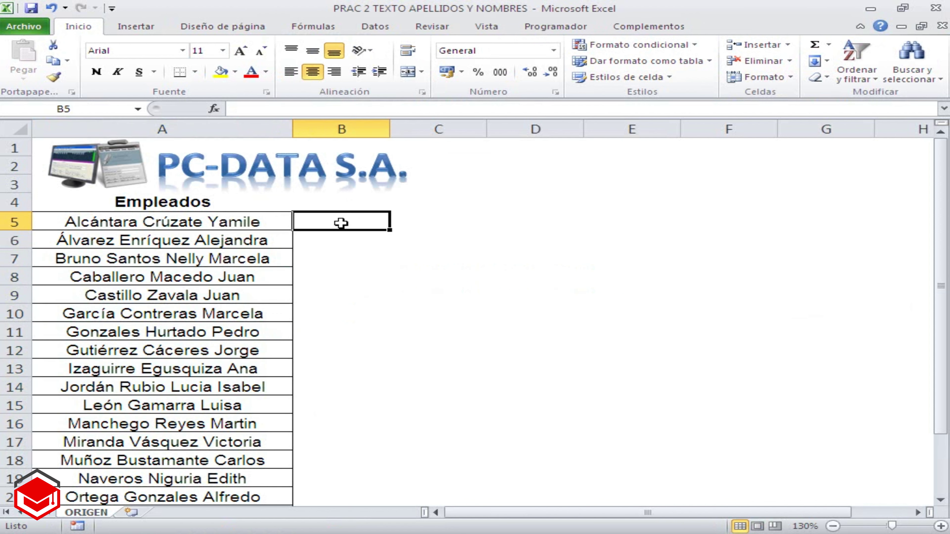
{"action": "left_click", "coordinate": [356, 203]}
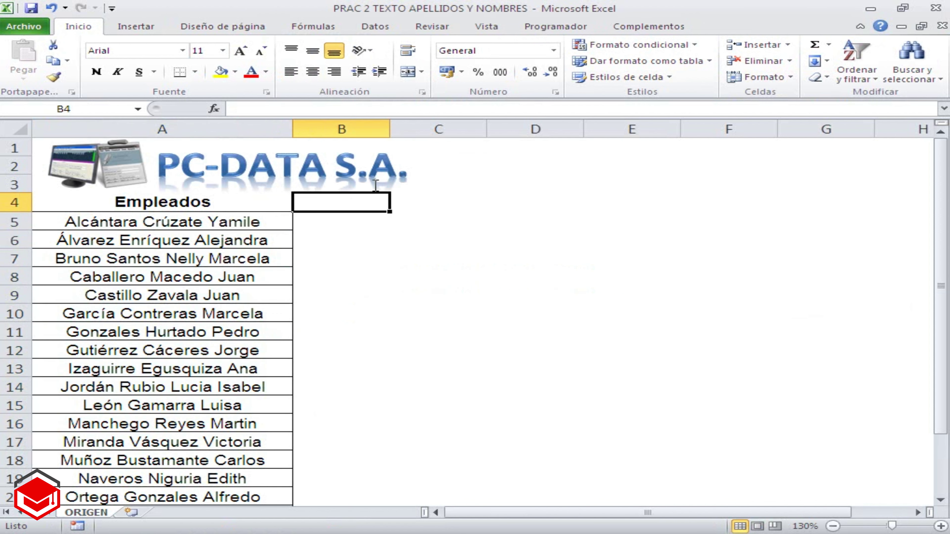
{"action": "left_click_drag", "start_coordinate": [388, 130], "coordinate": [515, 129]}
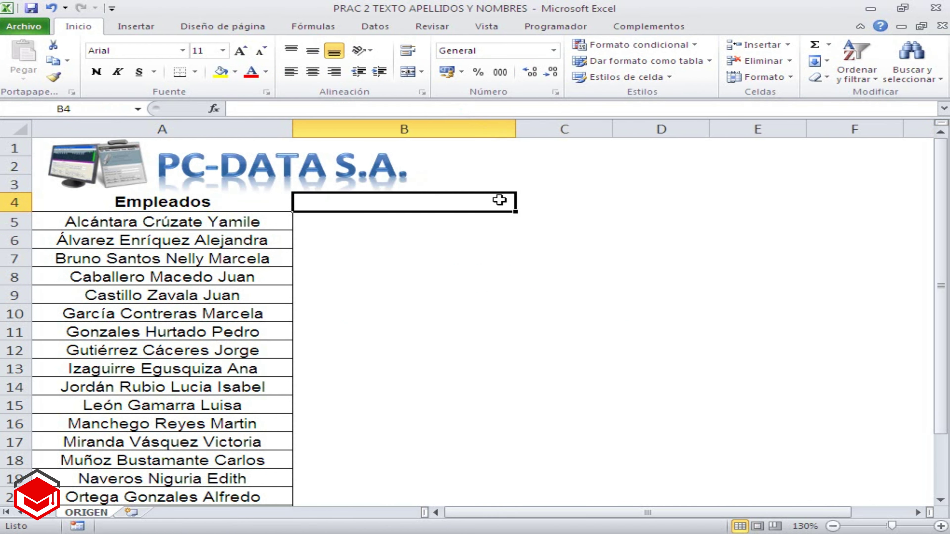
Enter the headings Apellidos in B4 and Nombres in C4, then widen column B slightly more
{"action": "type", "text": "A"}
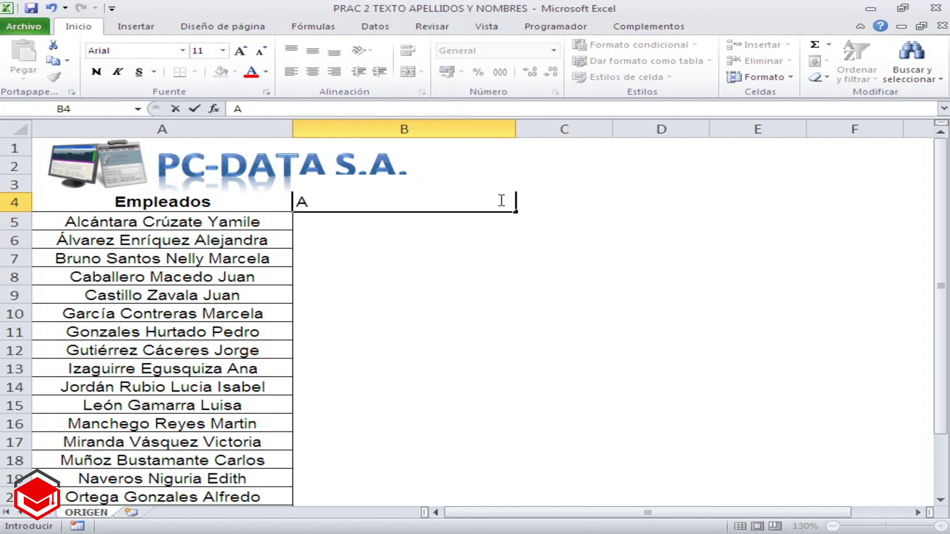
{"action": "type", "text": "pelli"}
{"action": "type", "text": "dos"}
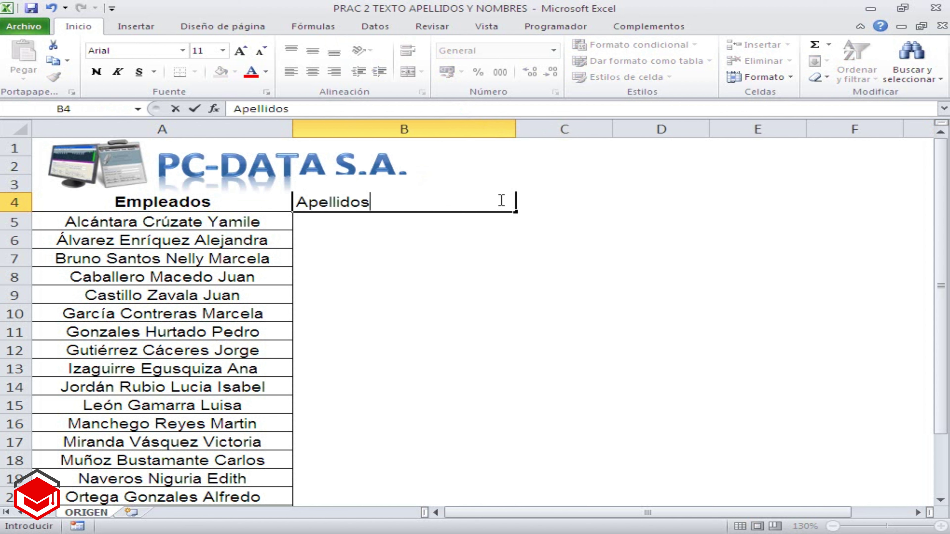
{"action": "left_click", "coordinate": [564, 207]}
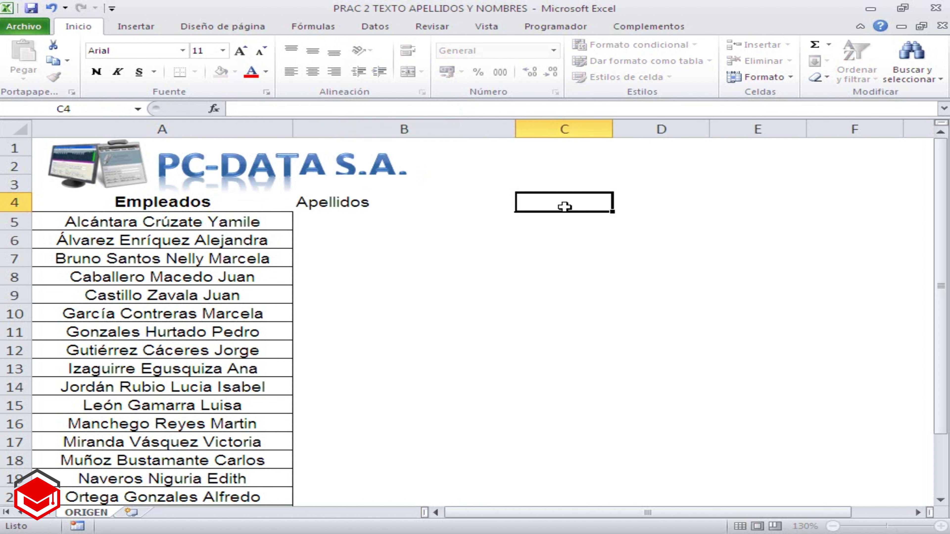
{"action": "type", "text": "Nomb"}
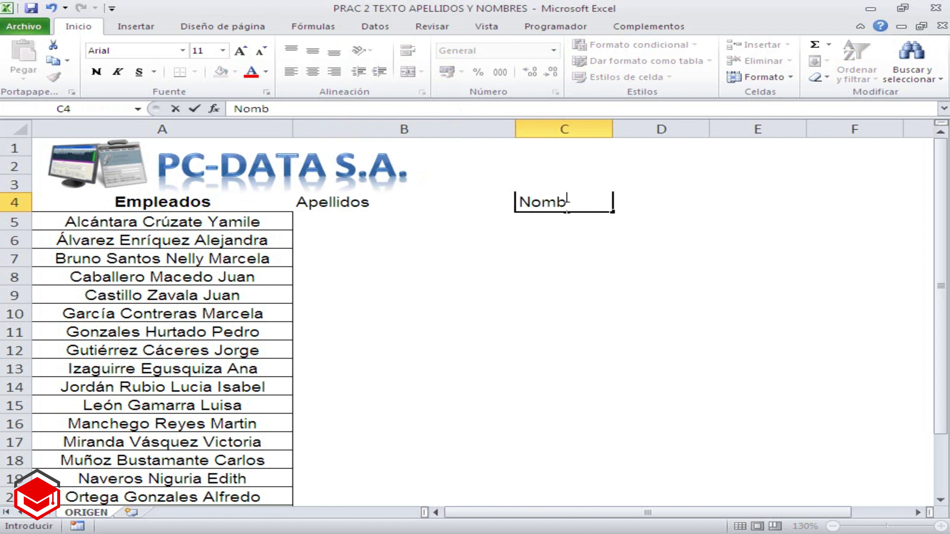
{"action": "type", "text": "res"}
{"action": "key", "text": "Return"}
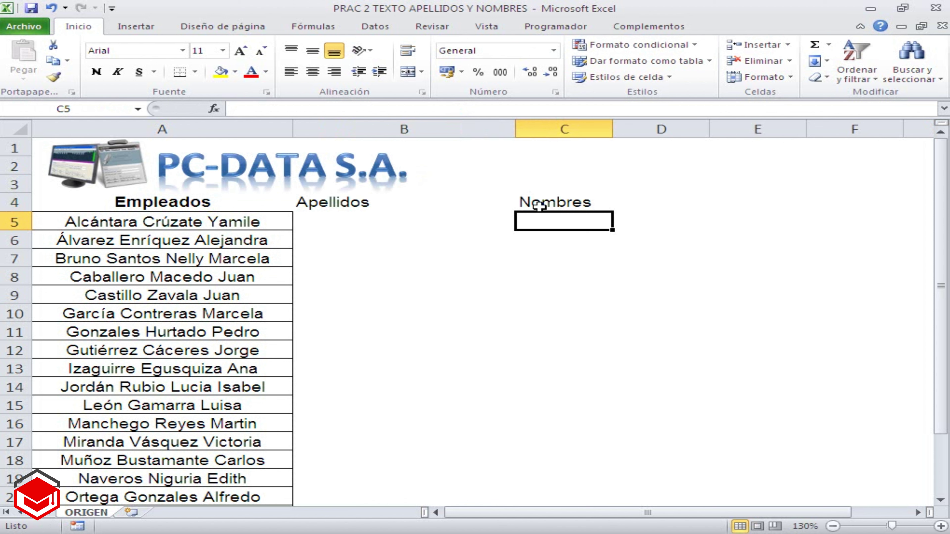
{"action": "left_click", "coordinate": [374, 225]}
{"action": "left_click_drag", "start_coordinate": [516, 129], "coordinate": [546, 129]}
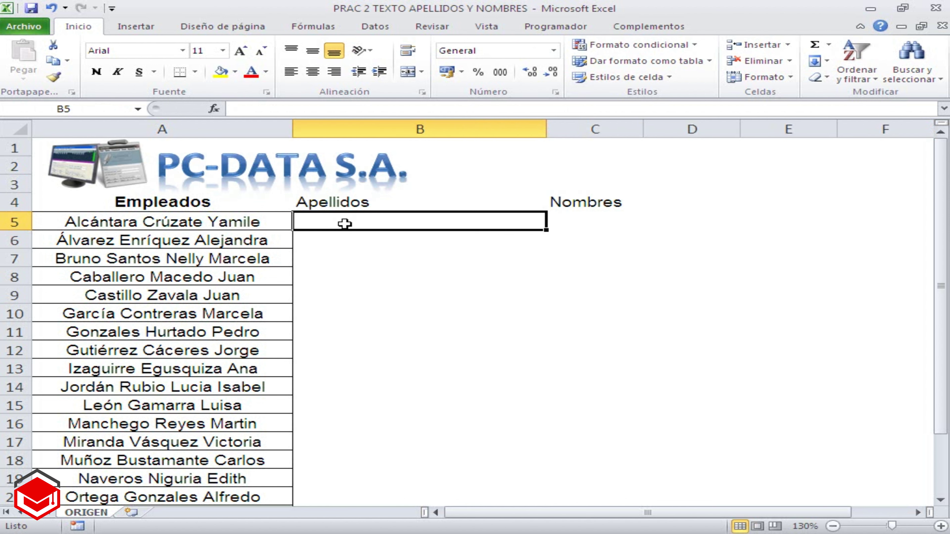
Enter =MAYUSC(A5) in B5 to show the first full name in uppercase
{"action": "type", "text": "="}
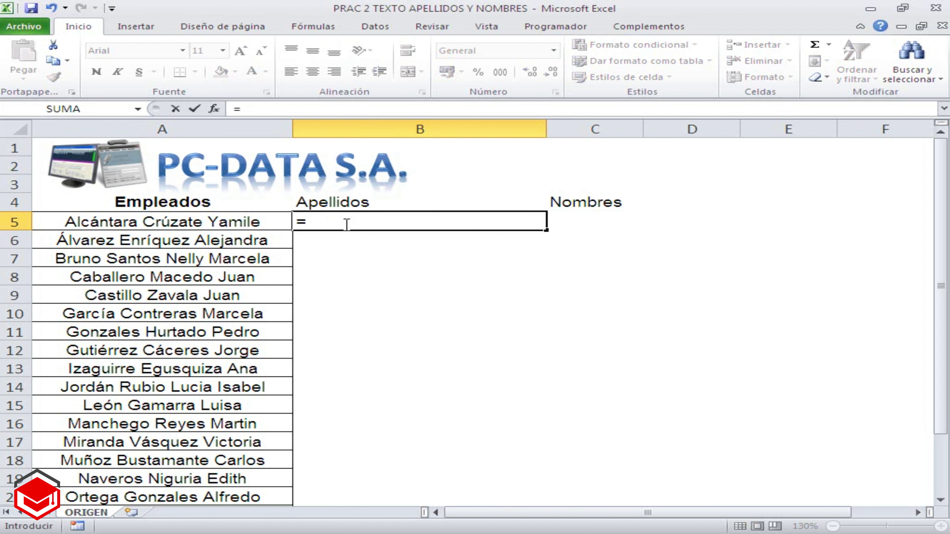
{"action": "type", "text": "MA"}
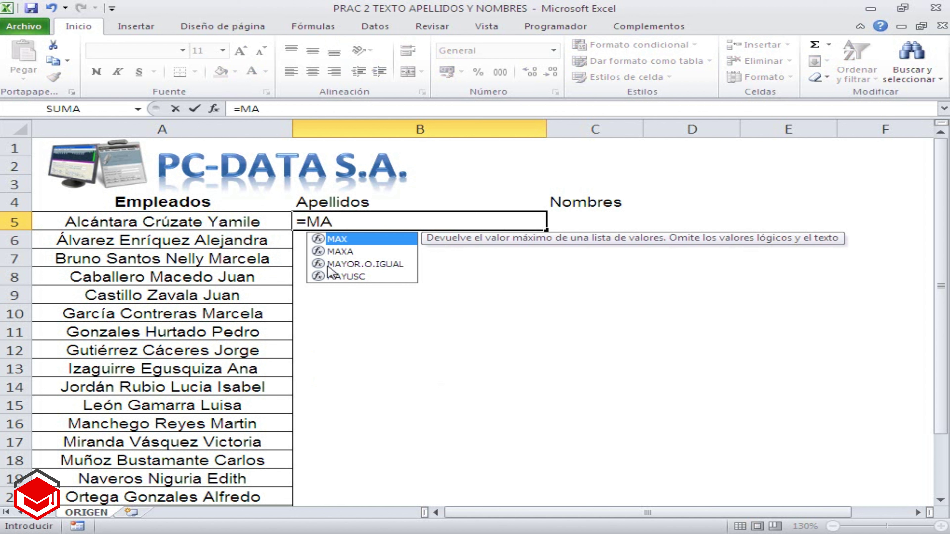
{"action": "double_click", "coordinate": [331, 275]}
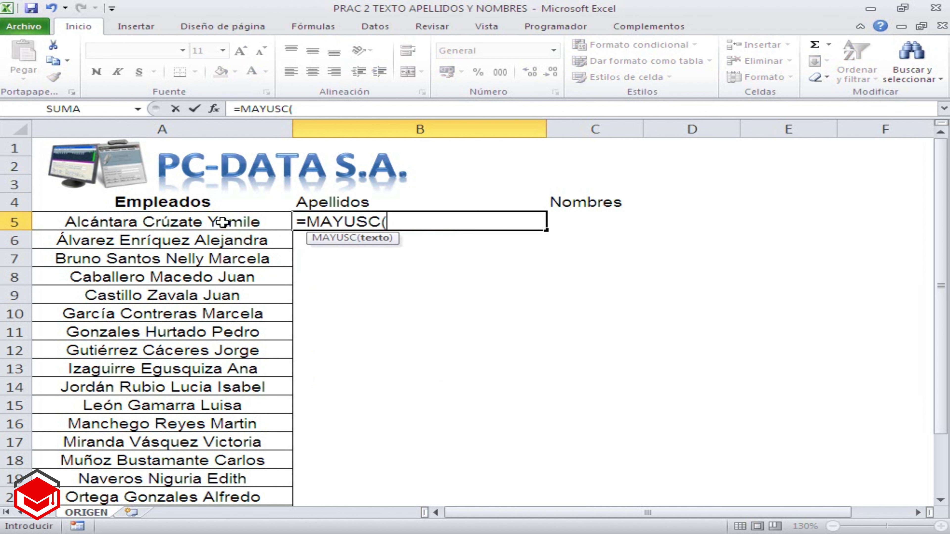
{"action": "left_click", "coordinate": [223, 222]}
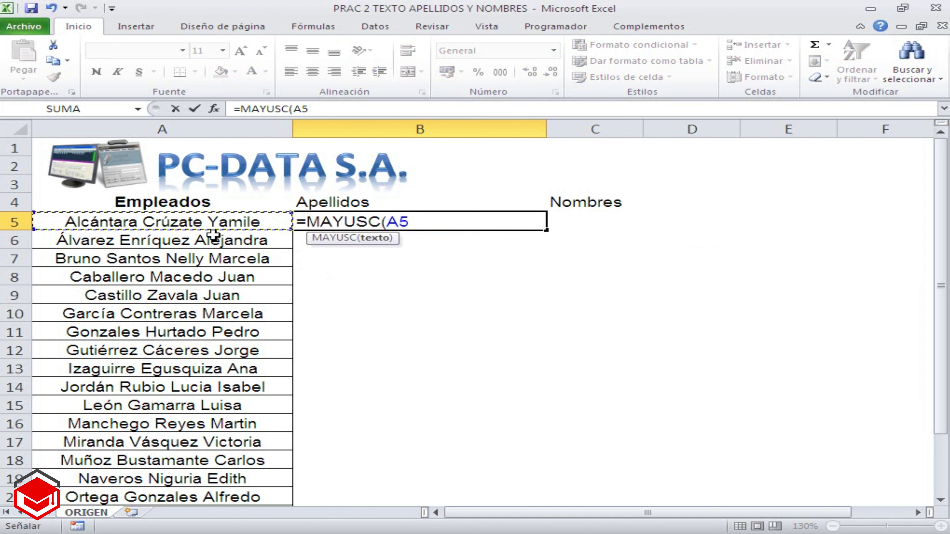
{"action": "type", "text": ")"}
{"action": "key", "text": "Return"}
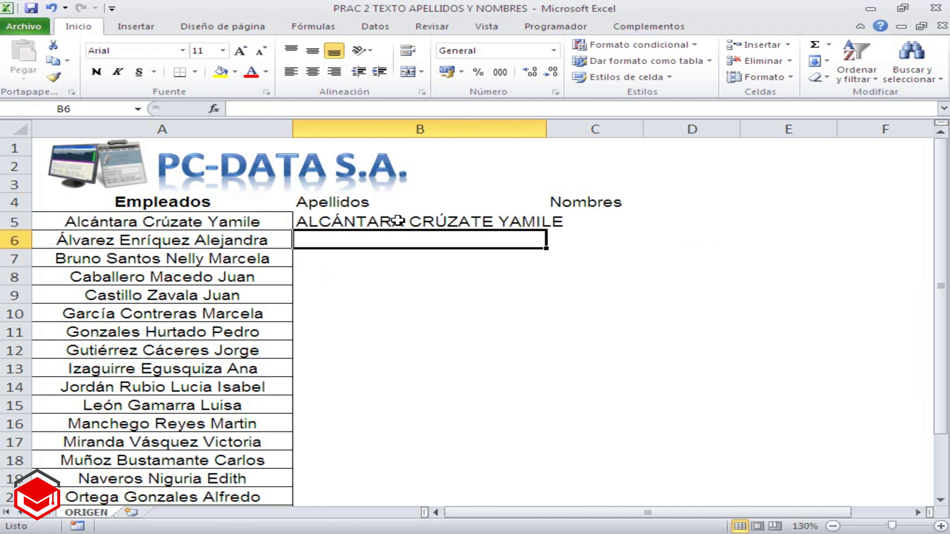
Fill the uppercase formula down to row 24 and autofit column B to the longest name
{"action": "left_click", "coordinate": [394, 221]}
{"action": "left_click_drag", "start_coordinate": [546, 129], "coordinate": [583, 129]}
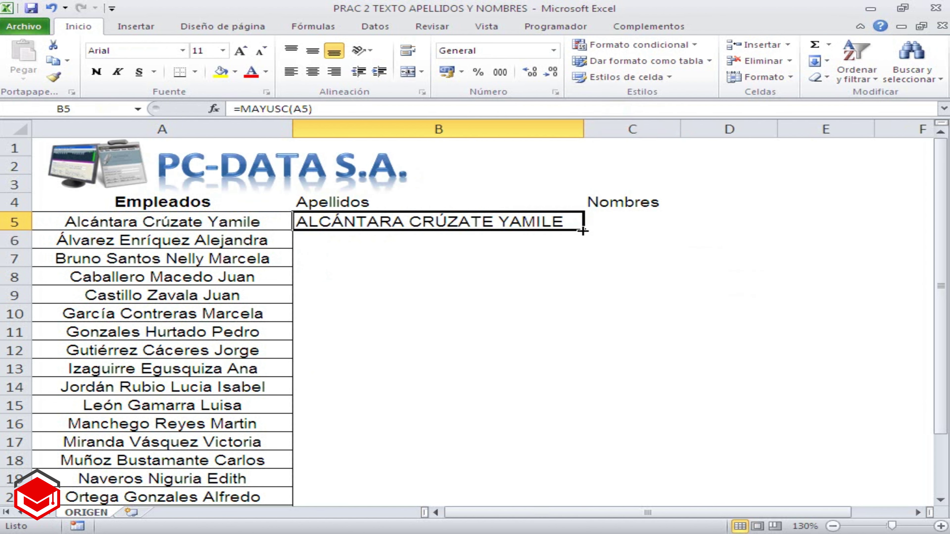
{"action": "double_click", "coordinate": [583, 230]}
{"action": "double_click", "coordinate": [583, 129]}
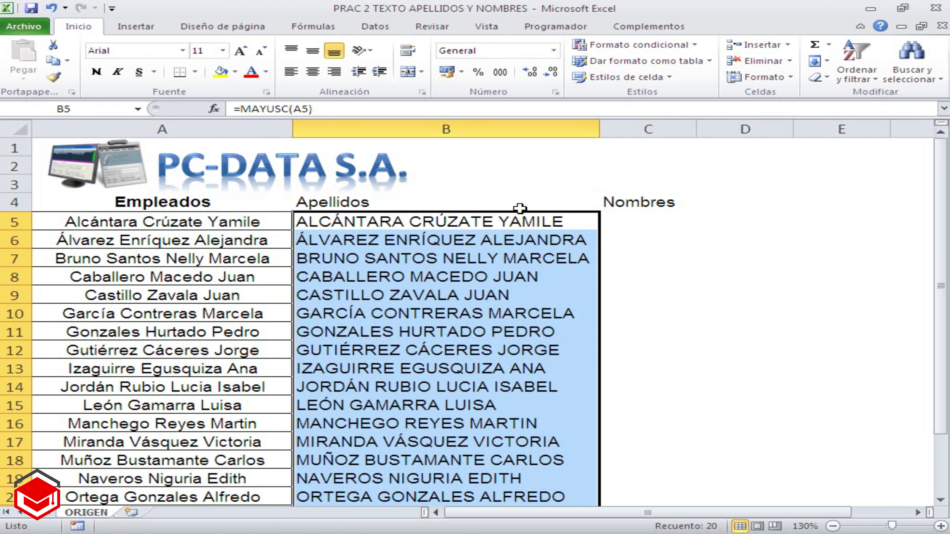
{"action": "left_click", "coordinate": [472, 221]}
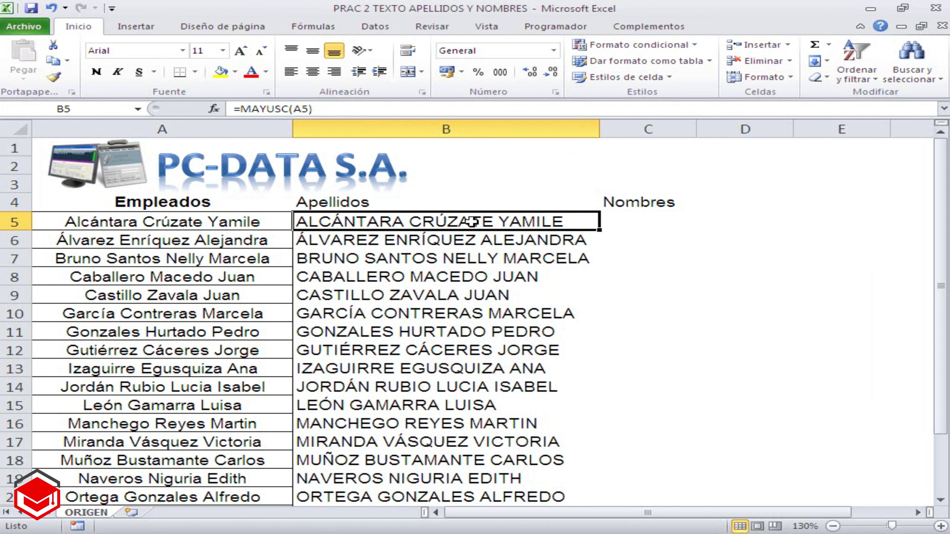
{"action": "scroll", "coordinate": [437, 291], "scroll_direction": "down", "scroll_amount": 1}
{"action": "scroll", "coordinate": [437, 290], "scroll_direction": "down", "scroll_amount": 1}
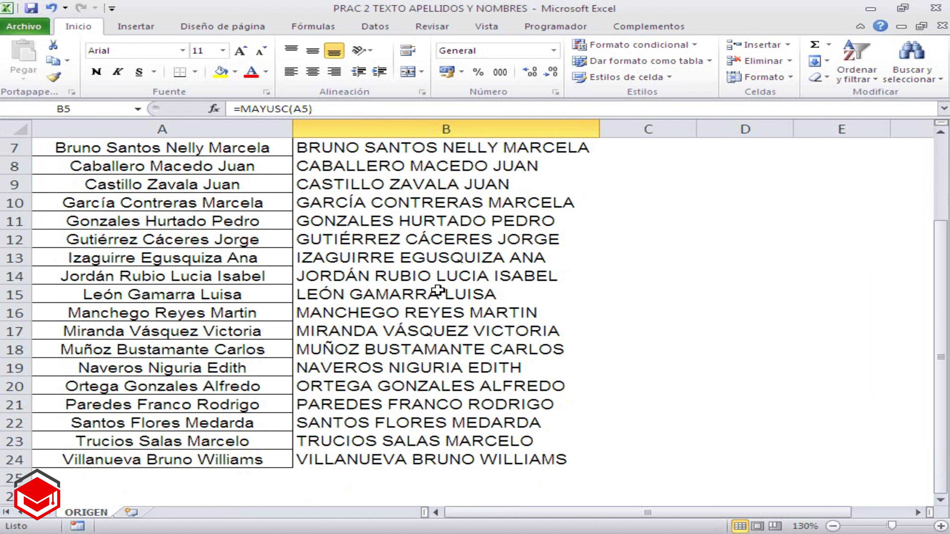
{"action": "scroll", "coordinate": [437, 290], "scroll_direction": "up", "scroll_amount": 1}
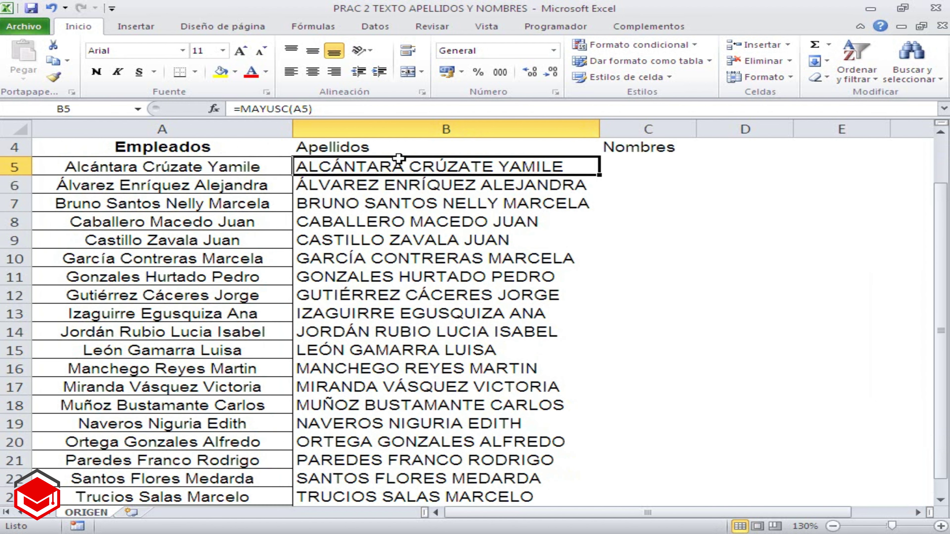
Replace A5 inside MAYUSC with IZQUIERDA(A5,HALLAR(" ",A5,HALLAR(" ",A5,1) in B5's formula
{"action": "left_click", "coordinate": [331, 111]}
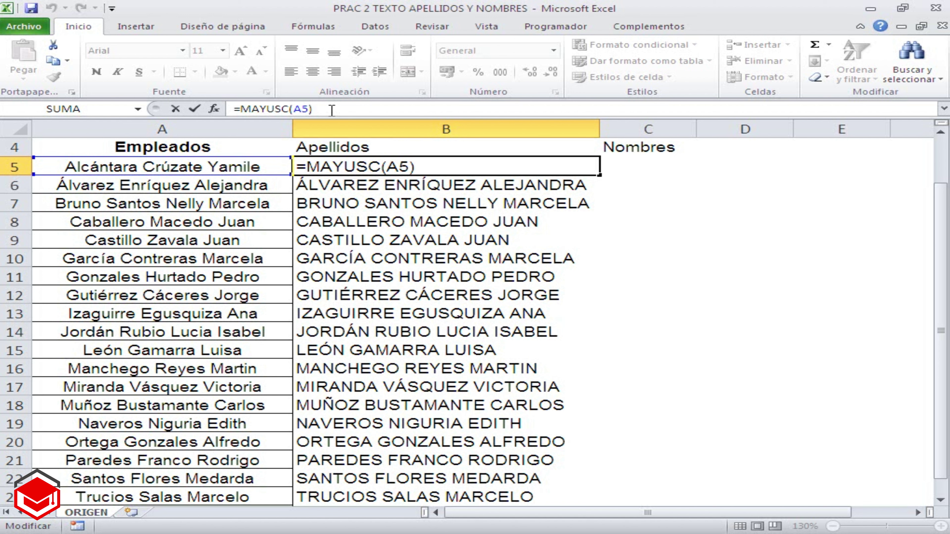
{"action": "key", "text": "BackSpace"}
{"action": "key", "text": "BackSpace"}
{"action": "key", "text": "BackSpace"}
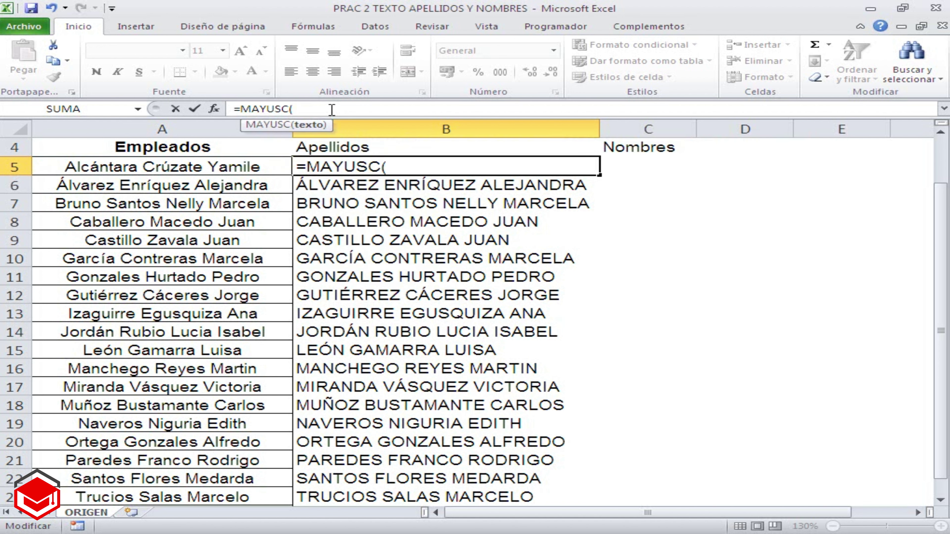
{"action": "type", "text": "IZ"}
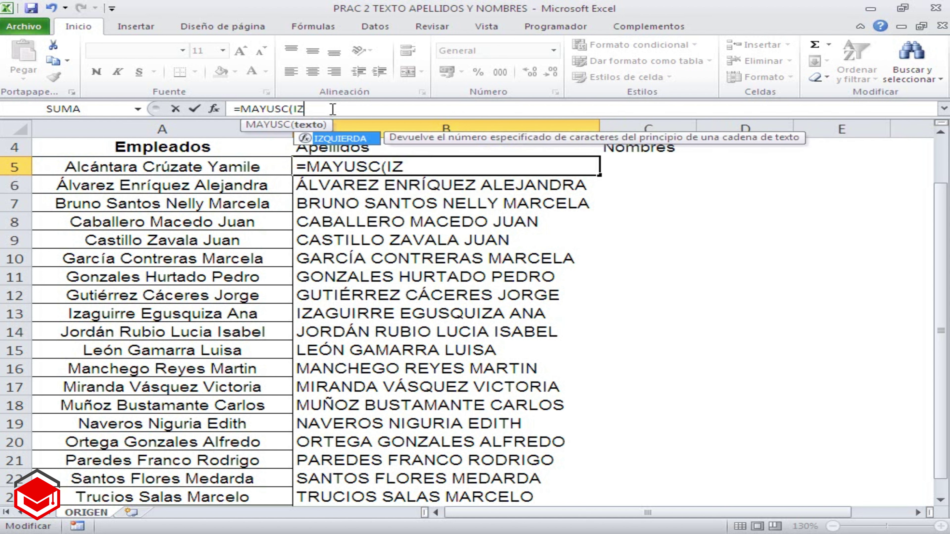
{"action": "double_click", "coordinate": [335, 139]}
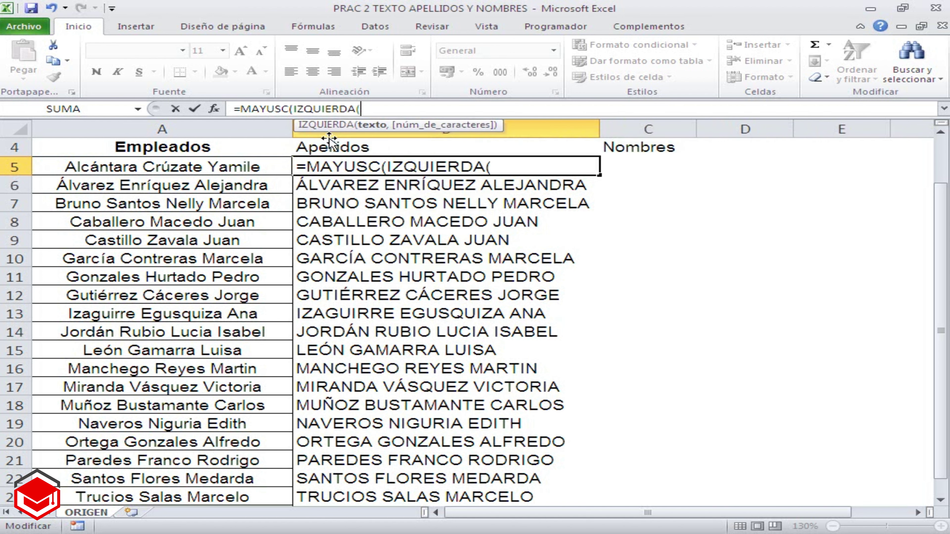
{"action": "left_click", "coordinate": [253, 167]}
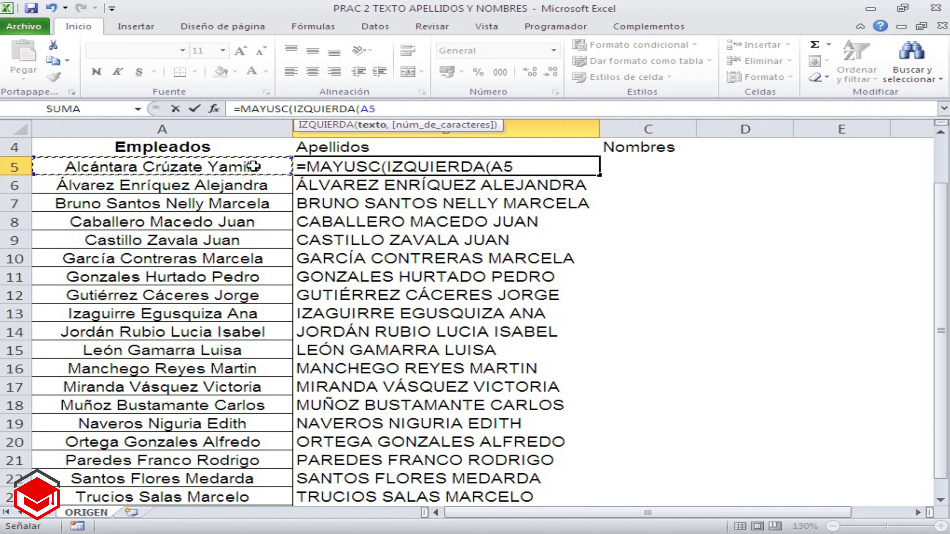
{"action": "type", "text": ","}
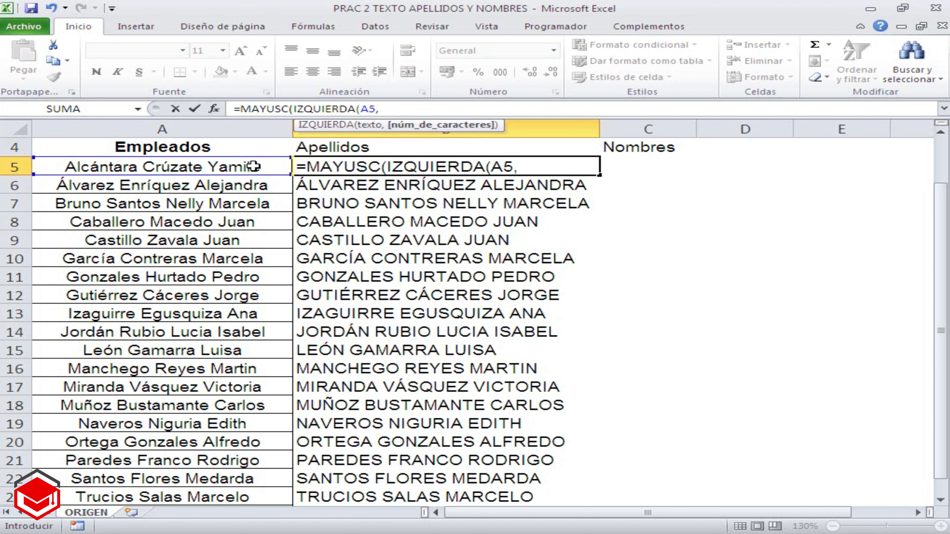
{"action": "type", "text": "HALLAR"}
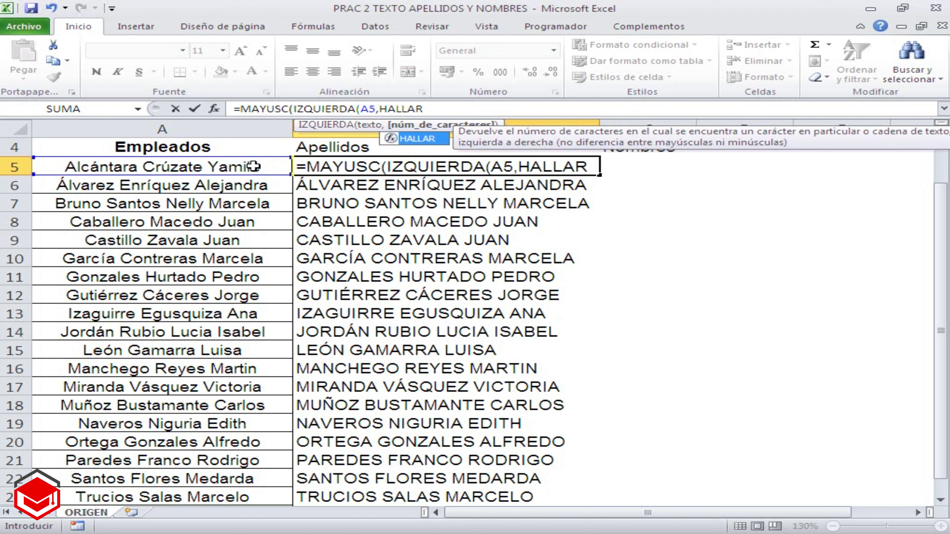
{"action": "type", "text": "("}
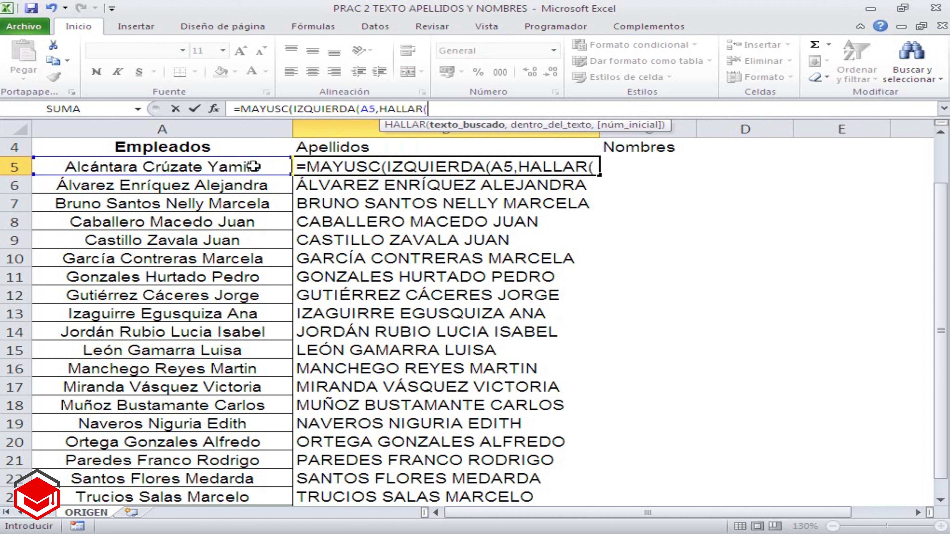
{"action": "type", "text": "\""}
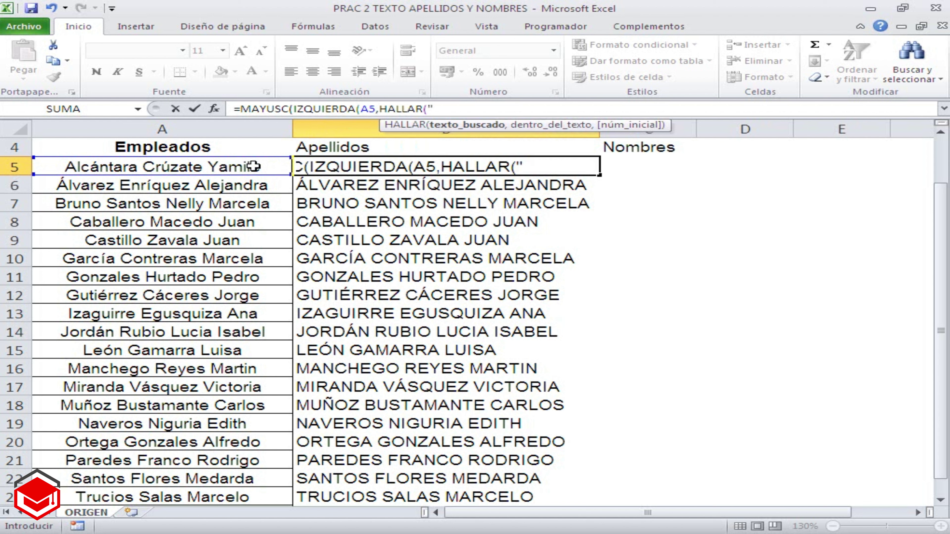
{"action": "type", "text": " \""}
{"action": "type", "text": ","}
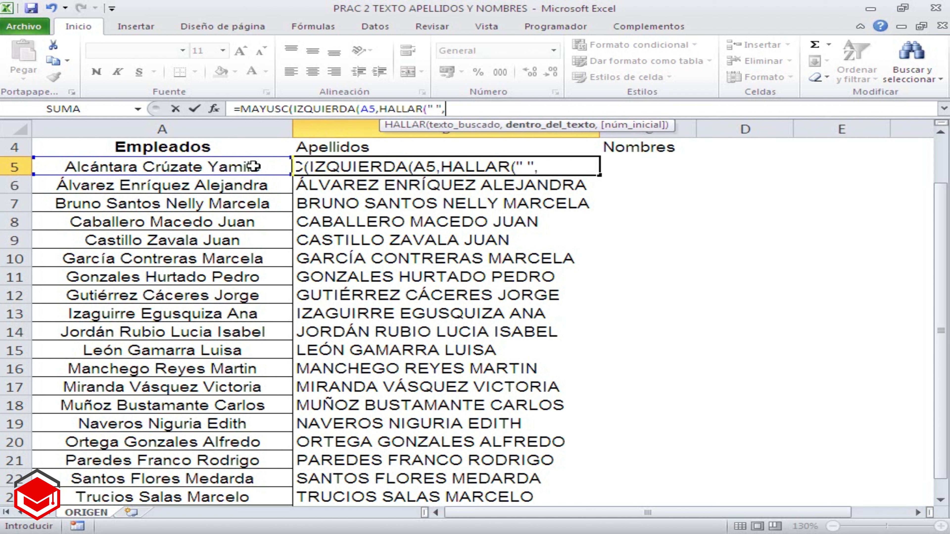
{"action": "type", "text": "A5"}
{"action": "type", "text": ",H"}
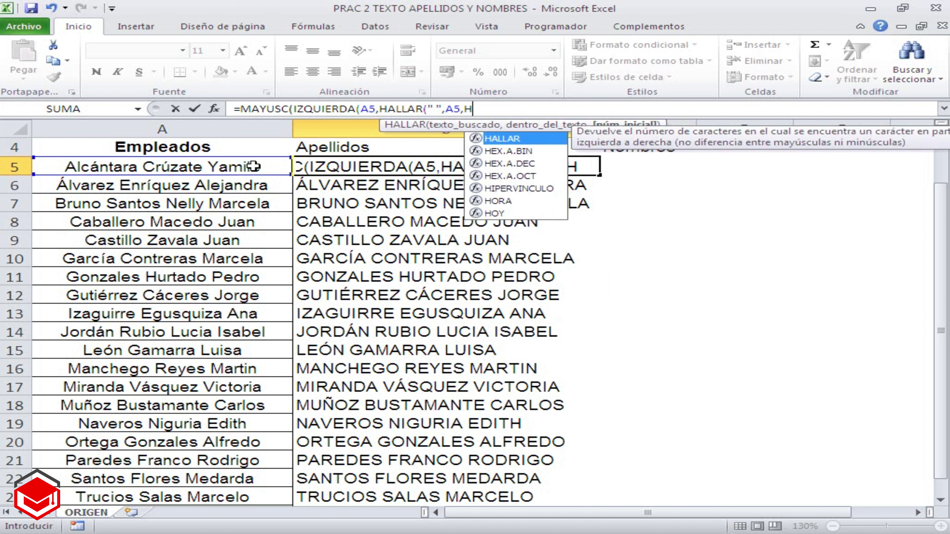
{"action": "type", "text": "ALLAR"}
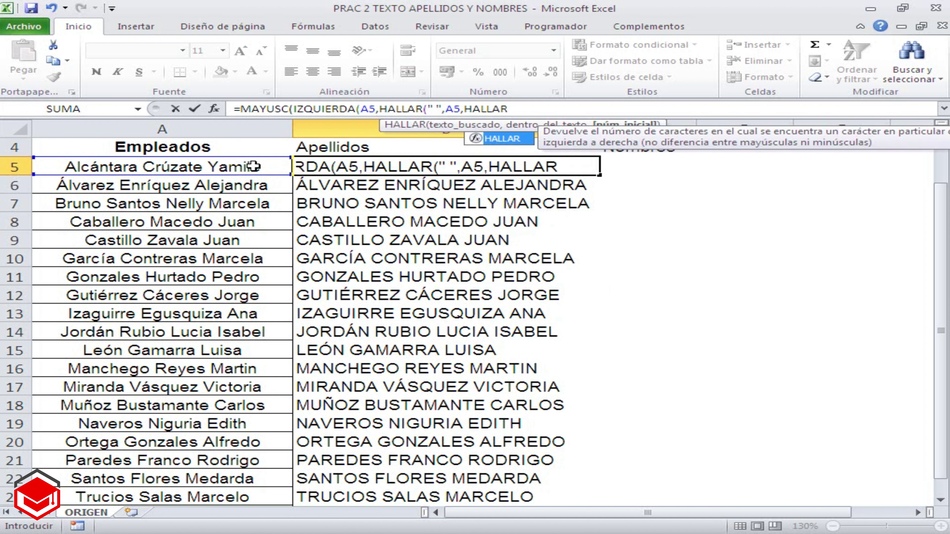
{"action": "type", "text": "(\" "}
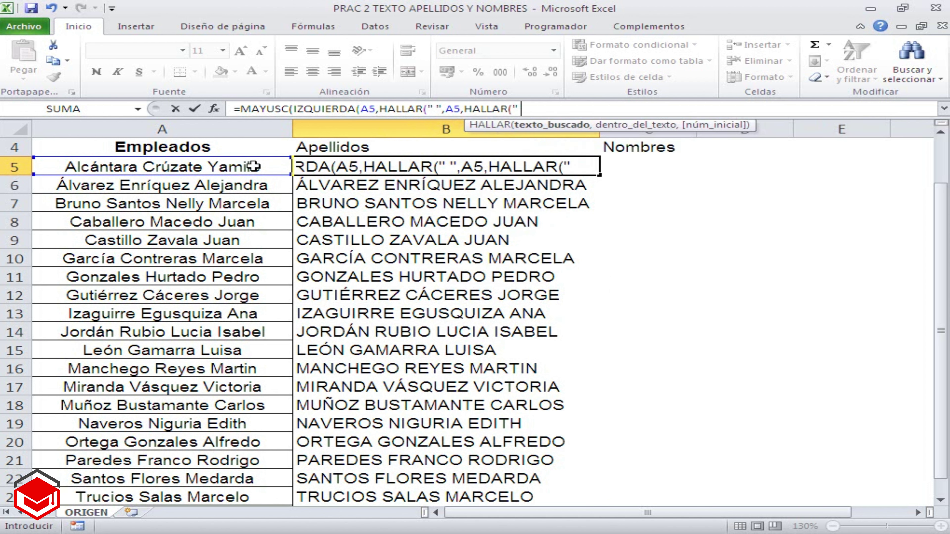
{"action": "type", "text": "\","}
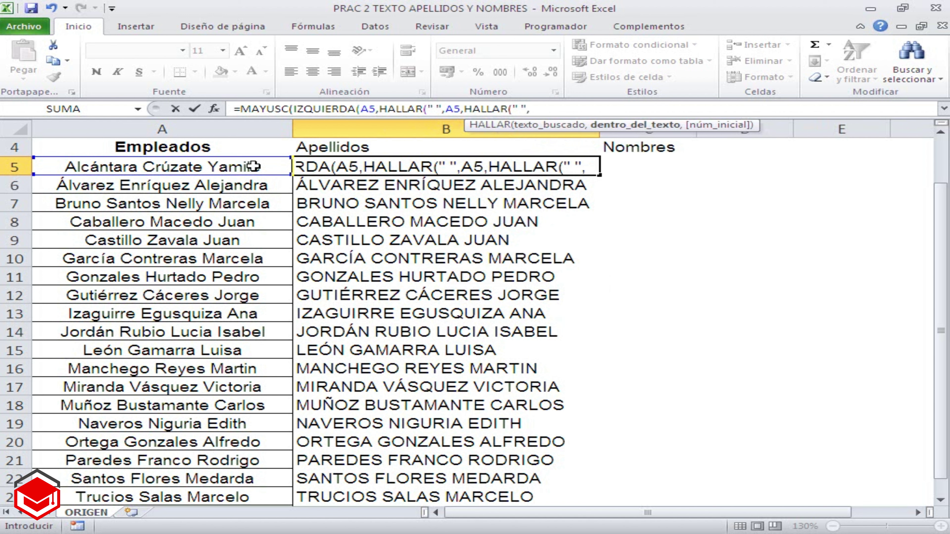
{"action": "type", "text": "A5"}
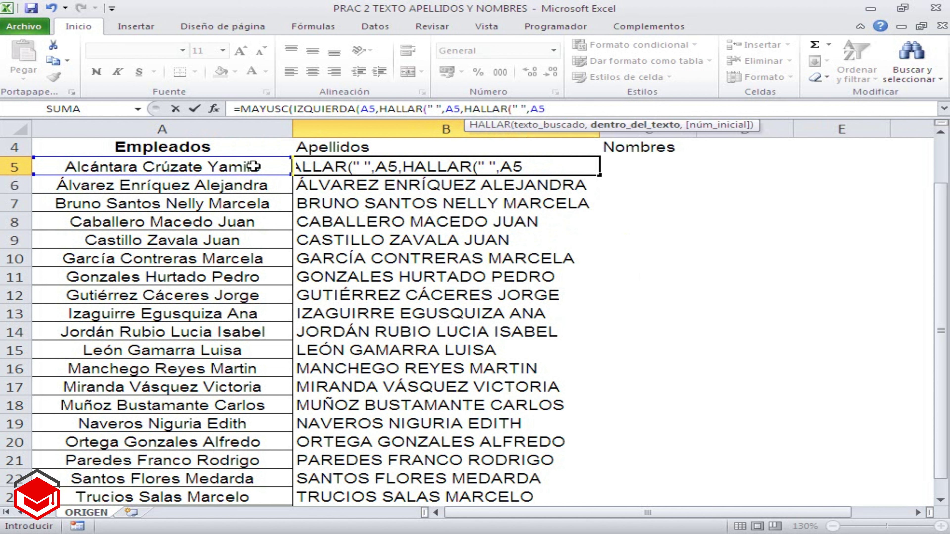
{"action": "type", "text": ",1"}
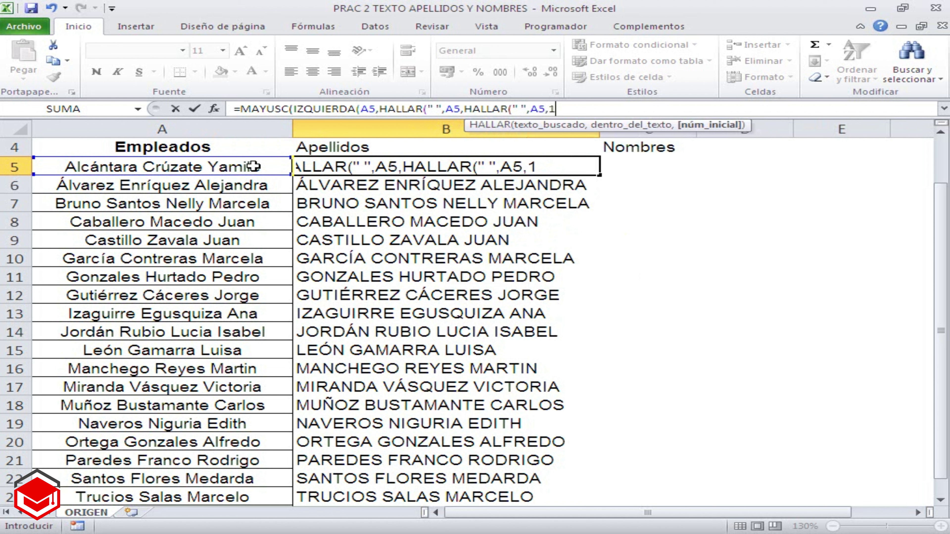
{"action": "type", "text": ")"}
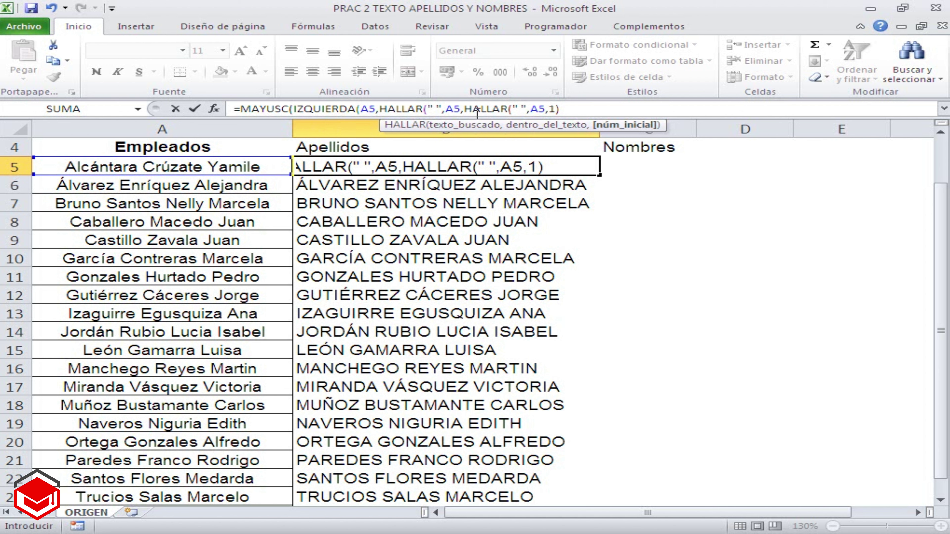
Check the IZQUIERDA and nested HALLAR arguments in B5's unfinished formula
{"action": "left_click_drag", "start_coordinate": [559, 109], "coordinate": [465, 110]}
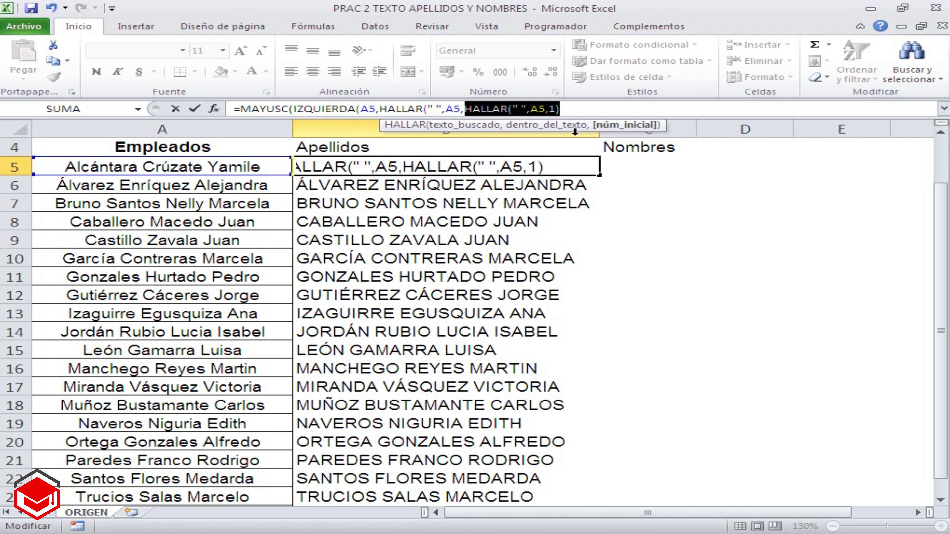
{"action": "left_click", "coordinate": [577, 108]}
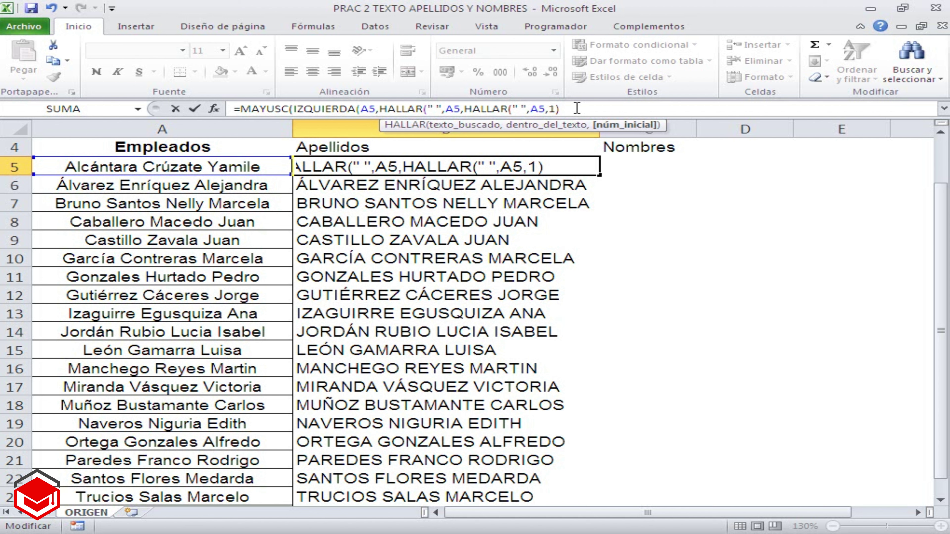
{"action": "left_click", "coordinate": [425, 111]}
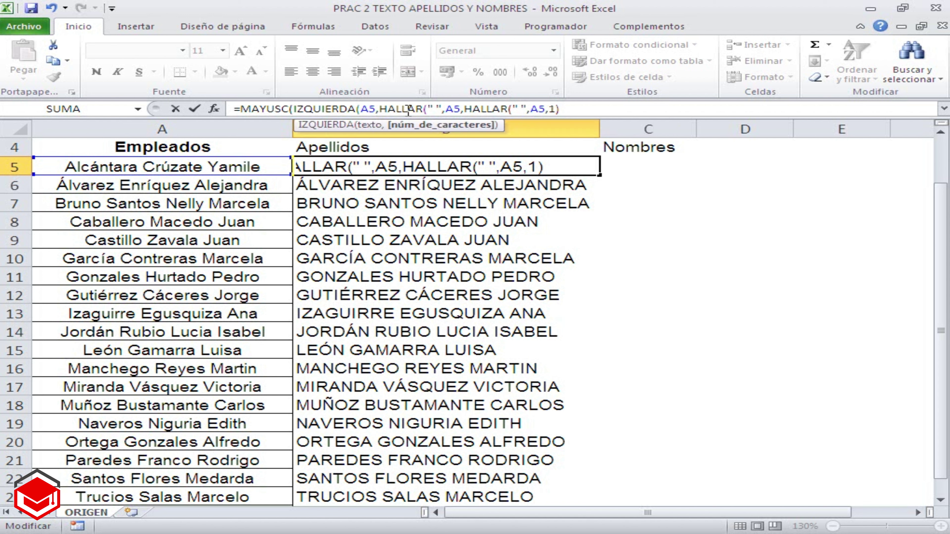
{"action": "left_click", "coordinate": [358, 110]}
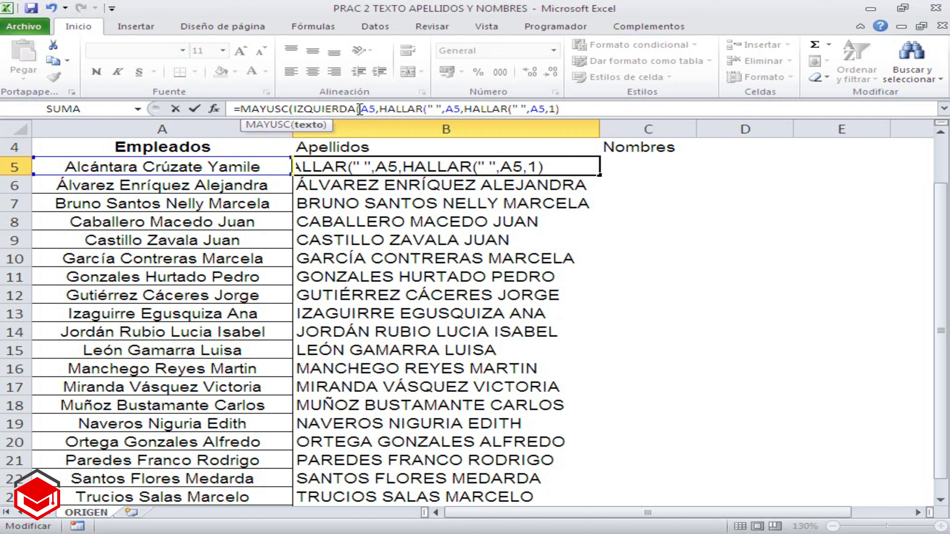
{"action": "left_click", "coordinate": [292, 110]}
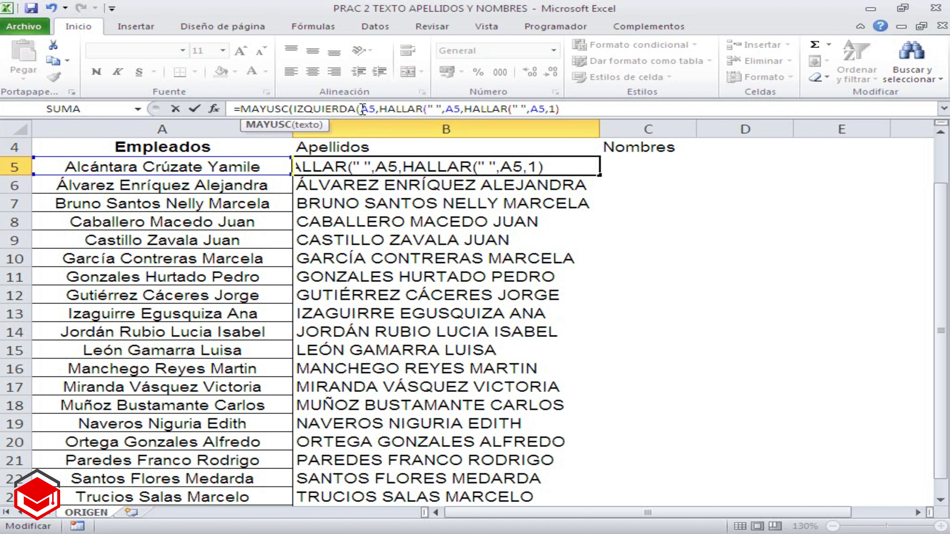
{"action": "left_click", "coordinate": [361, 109]}
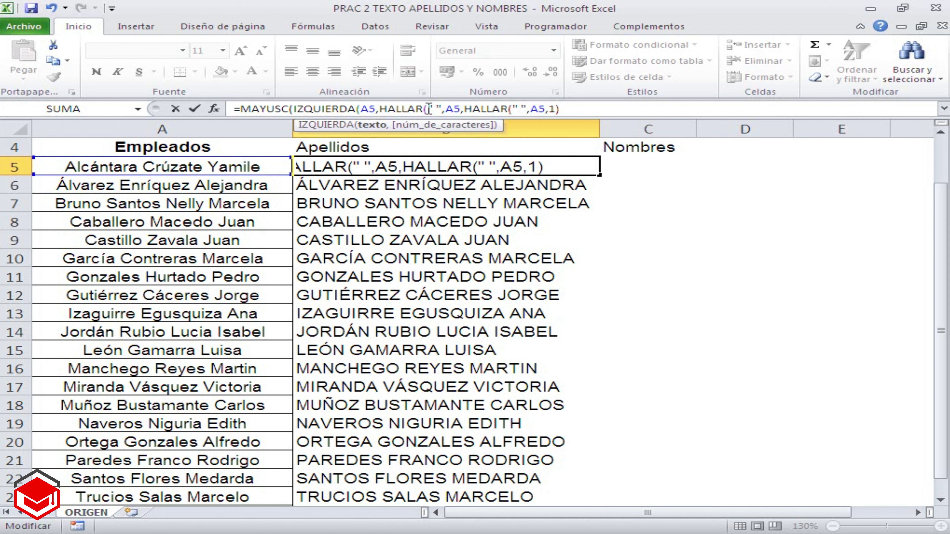
{"action": "left_click", "coordinate": [429, 110]}
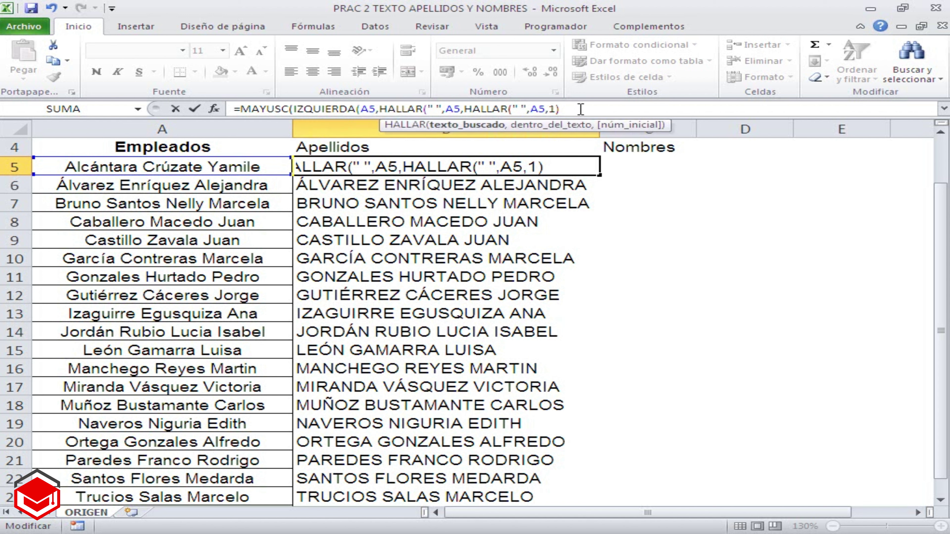
{"action": "left_click", "coordinate": [580, 109]}
Close the formula with ))) and commit it, so B5 shows ALCÁNTARA
{"action": "left_click_drag", "start_coordinate": [569, 108], "coordinate": [469, 109]}
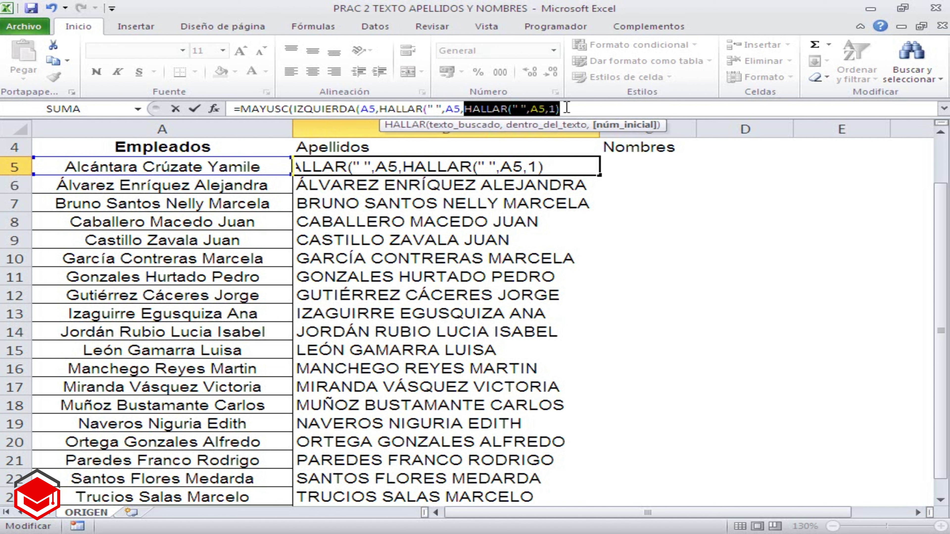
{"action": "left_click", "coordinate": [578, 108]}
{"action": "type", "text": ")"}
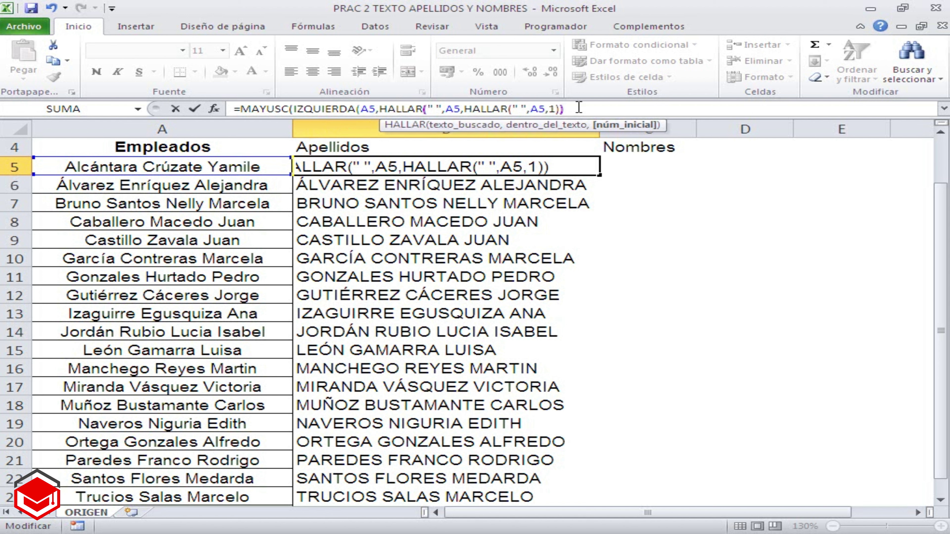
{"action": "type", "text": "))"}
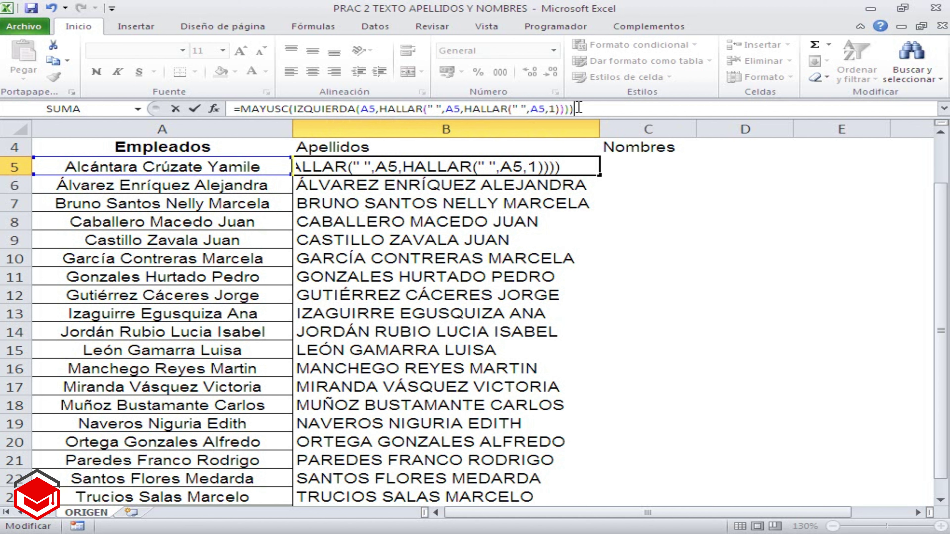
{"action": "key", "text": "Return"}
Fill B5's first-surname formula down to row 24, listing ÁLVAREZ, BRUNO, CABALLERO and others
{"action": "left_click", "coordinate": [542, 165]}
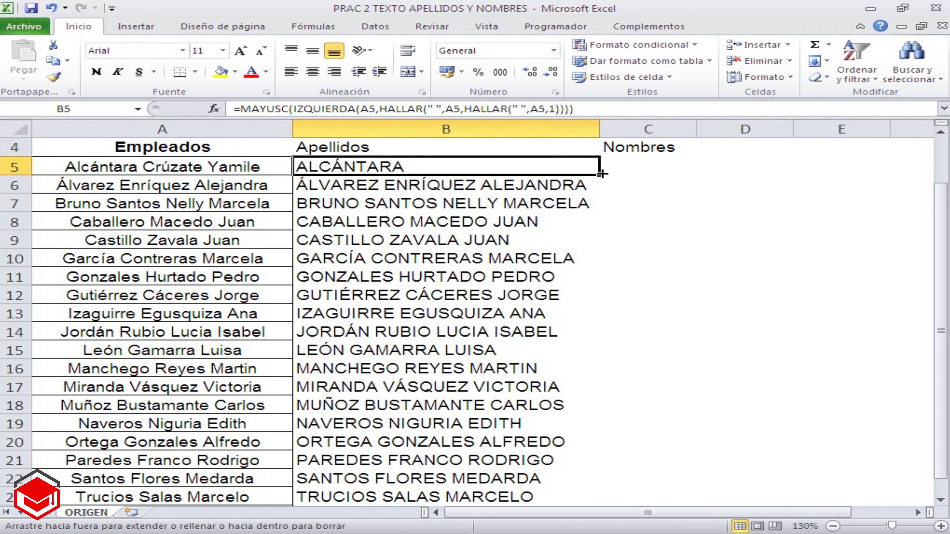
{"action": "double_click", "coordinate": [600, 173]}
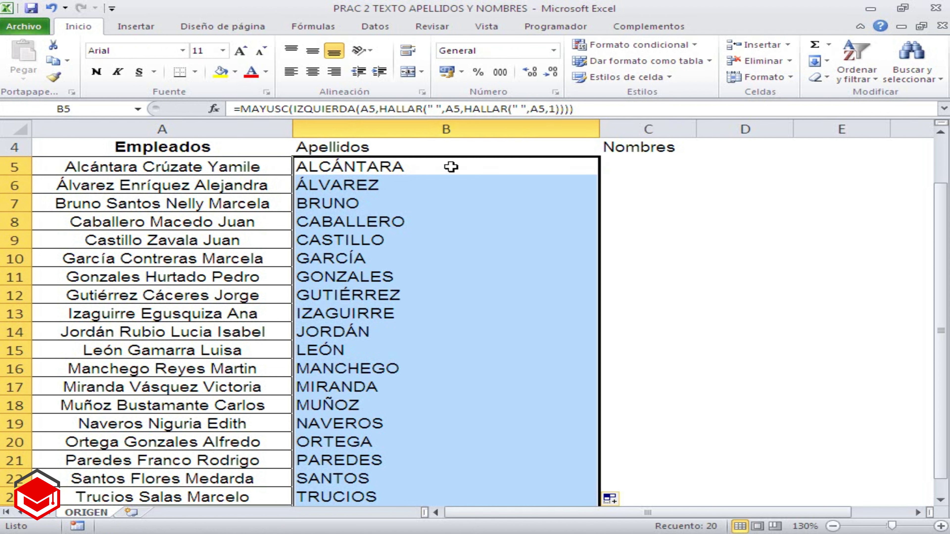
{"action": "left_click", "coordinate": [597, 110]}
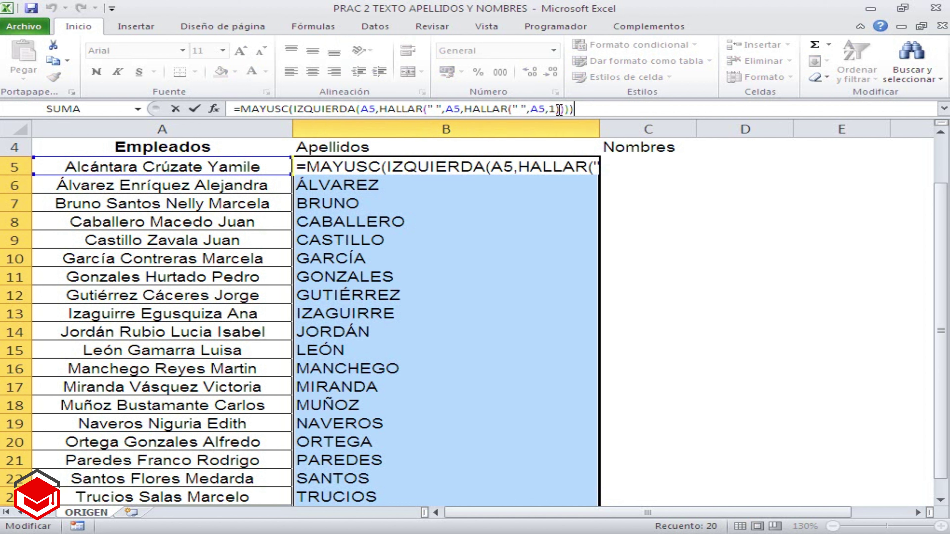
Add +1 after HALLAR(" ",A5,1) in B5 and refill column B with both surnames
{"action": "left_click", "coordinate": [559, 110]}
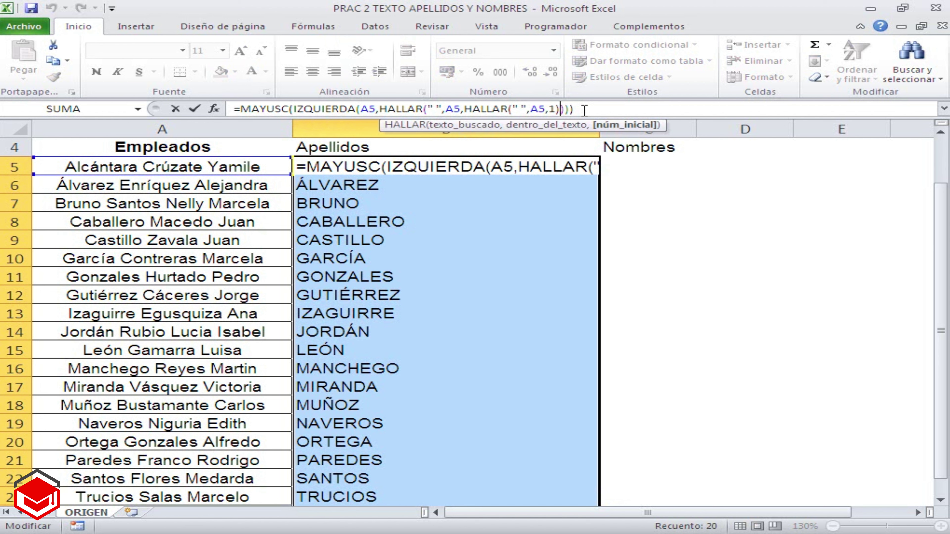
{"action": "type", "text": "-1"}
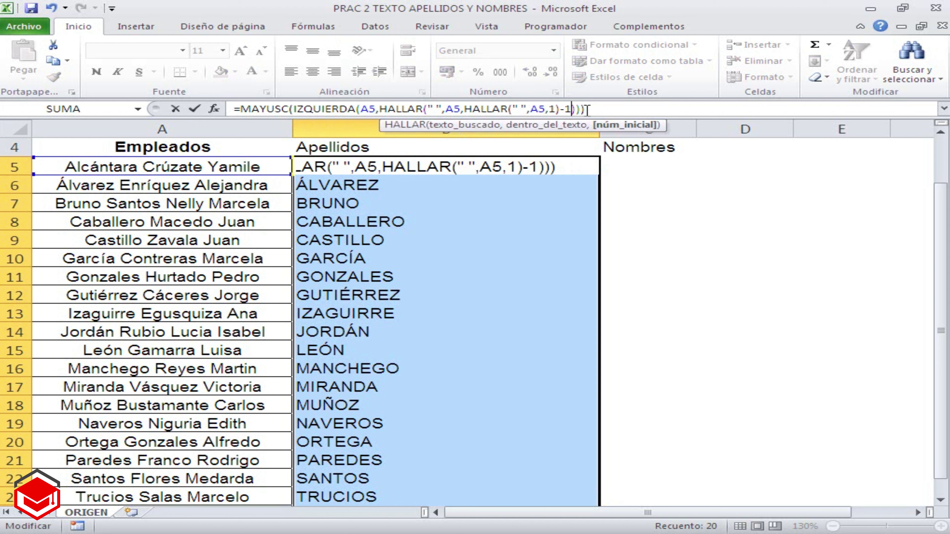
{"action": "key", "text": "BackSpace"}
{"action": "key", "text": "BackSpace"}
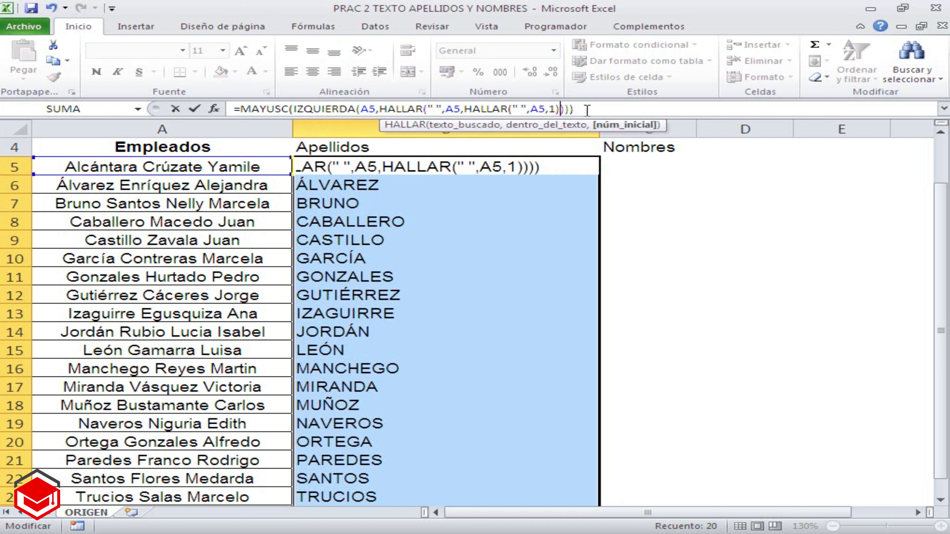
{"action": "type", "text": "+1"}
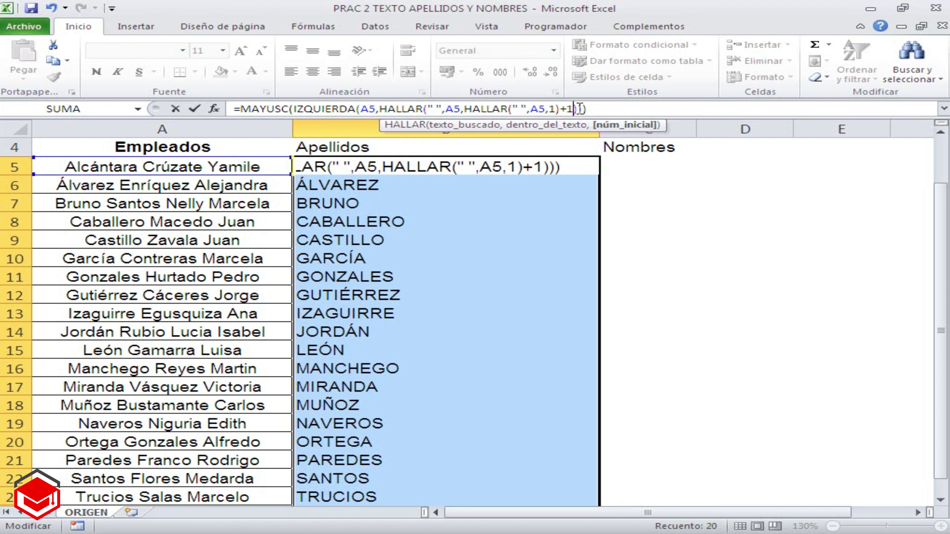
{"action": "double_click", "coordinate": [568, 109]}
{"action": "left_click_drag", "start_coordinate": [568, 110], "coordinate": [561, 110]}
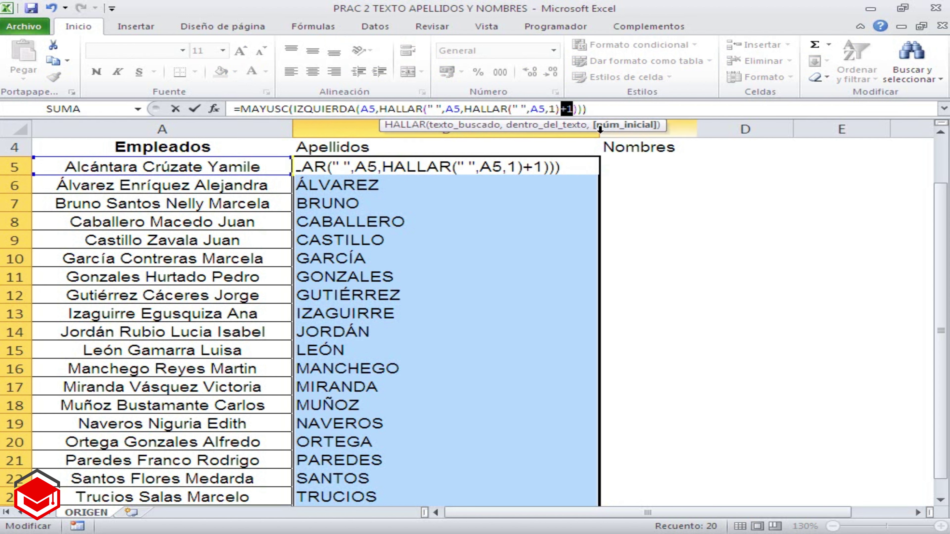
{"action": "left_click", "coordinate": [642, 112]}
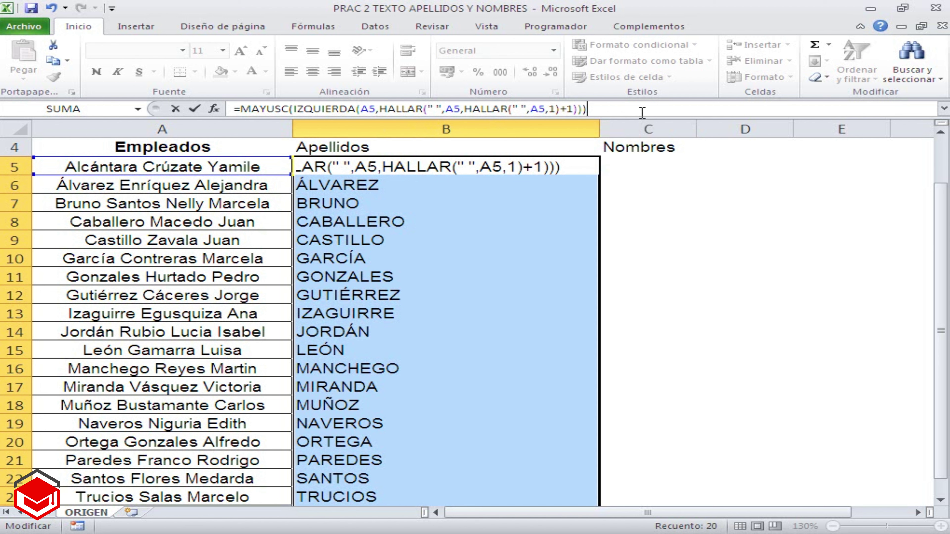
{"action": "key", "text": "Return"}
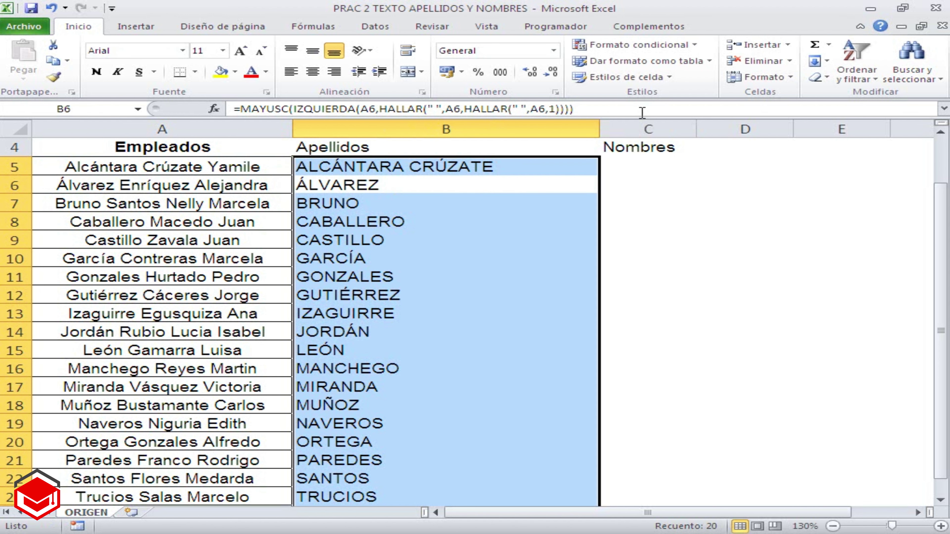
{"action": "left_click", "coordinate": [572, 172]}
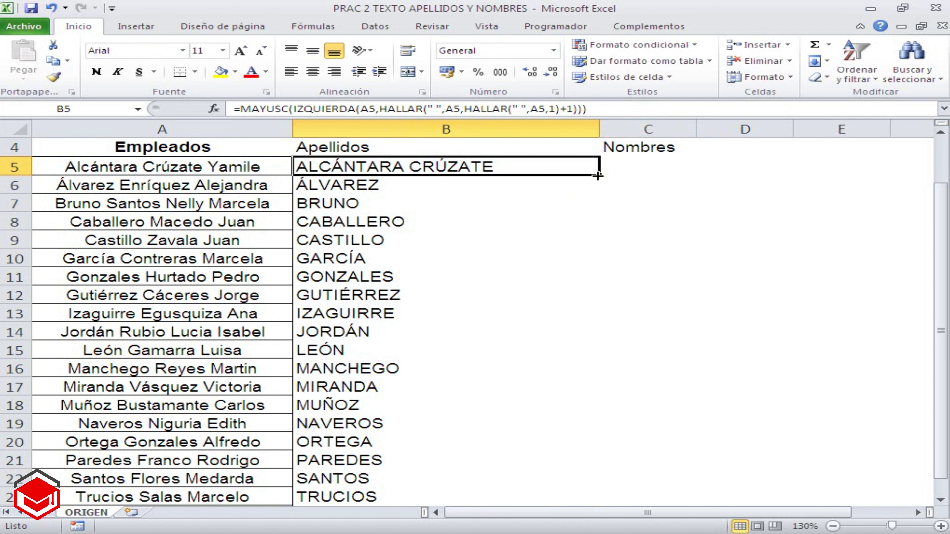
{"action": "double_click", "coordinate": [597, 175]}
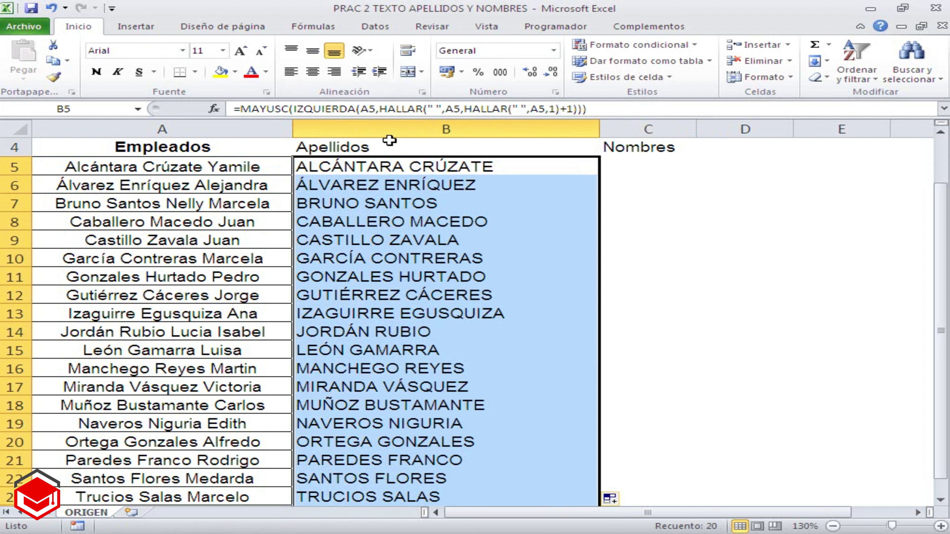
Center B4:B23, narrow column B to about 29.57 and widen column C
{"action": "left_click_drag", "start_coordinate": [389, 140], "coordinate": [445, 497]}
{"action": "left_click", "coordinate": [313, 71]}
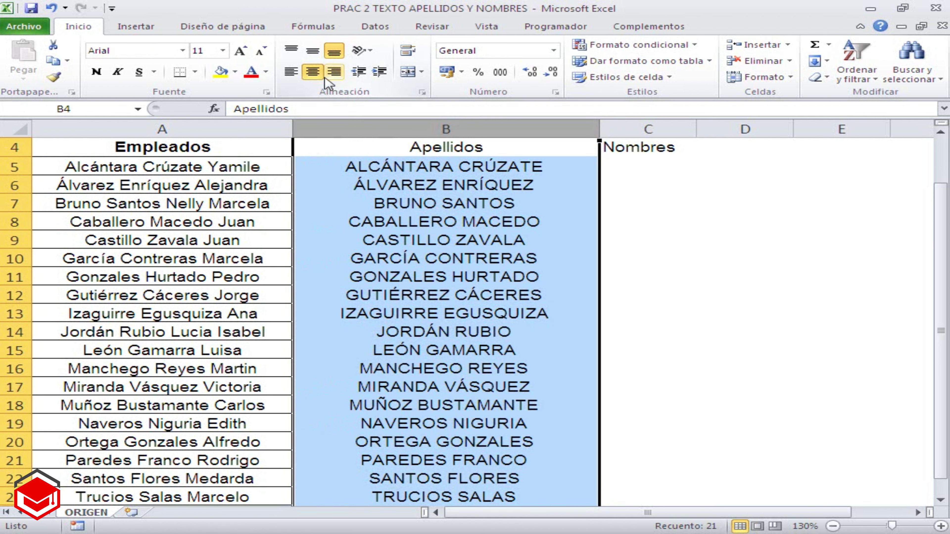
{"action": "left_click", "coordinate": [643, 166]}
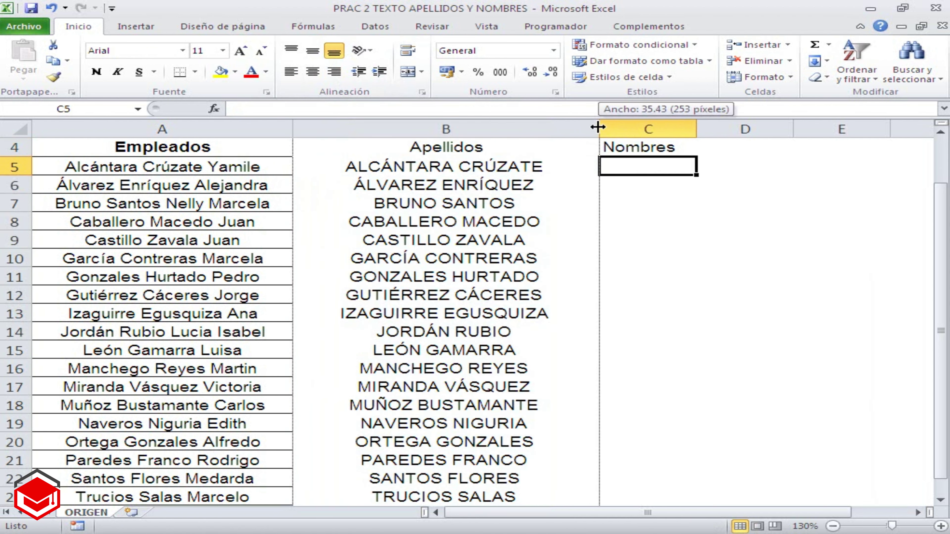
{"action": "left_click_drag", "start_coordinate": [598, 127], "coordinate": [560, 129]}
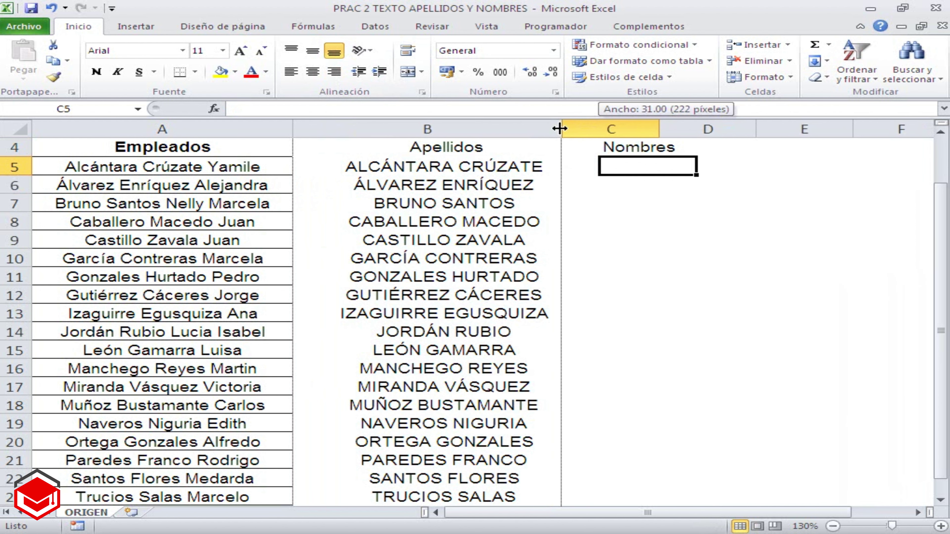
{"action": "left_click_drag", "start_coordinate": [557, 130], "coordinate": [548, 133]}
{"action": "left_click_drag", "start_coordinate": [644, 131], "coordinate": [731, 129]}
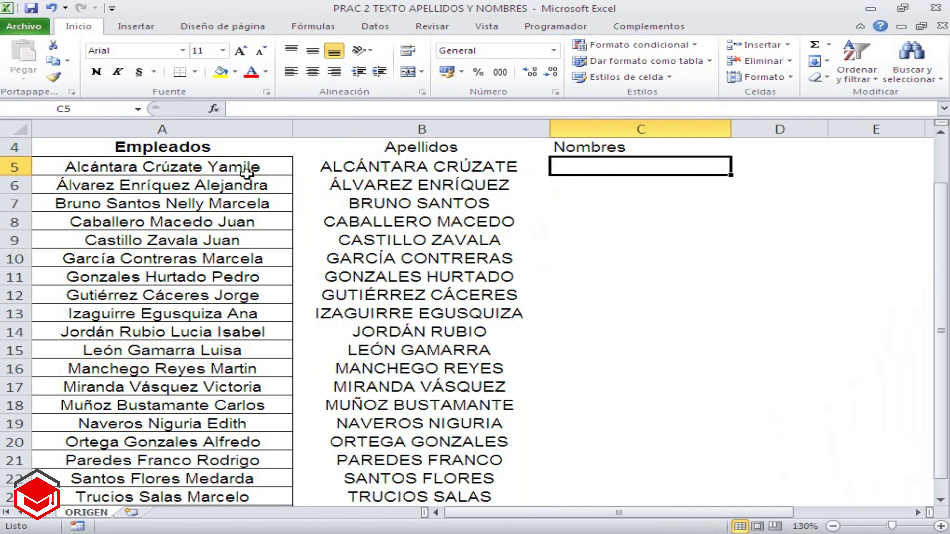
{"action": "left_click", "coordinate": [192, 167]}
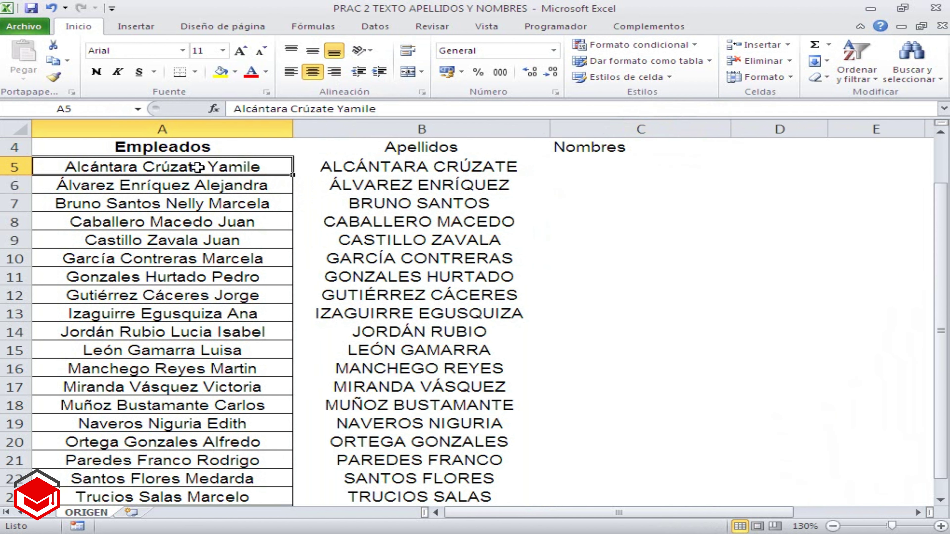
{"action": "left_click", "coordinate": [563, 167]}
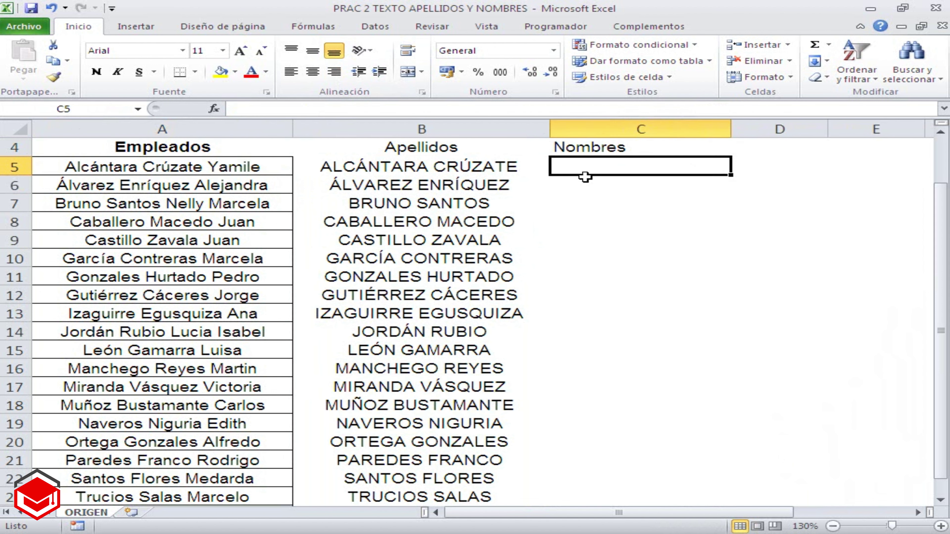
{"action": "left_click_drag", "start_coordinate": [731, 129], "coordinate": [755, 128]}
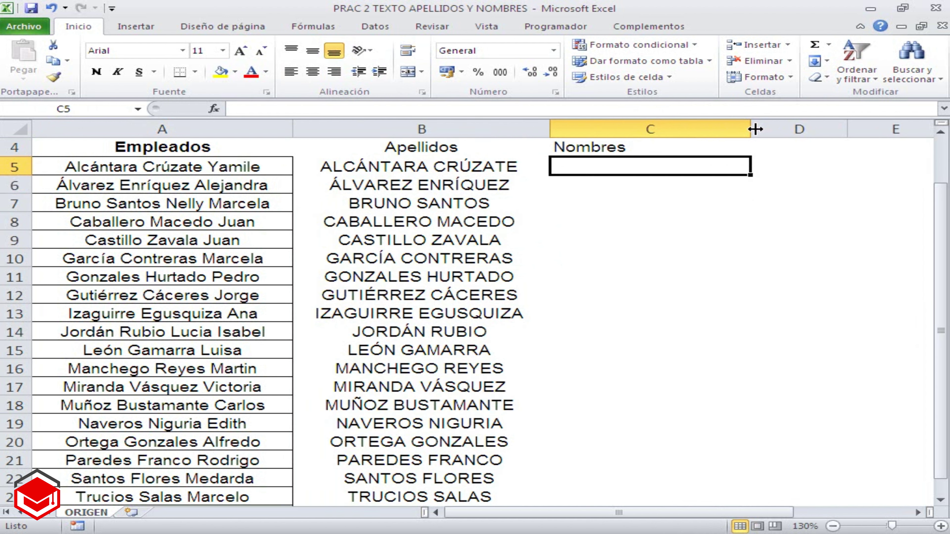
Start C5's first-name formula as =DERECHA(A5,LARGO(A5)-, correcting a mistyped function name
{"action": "type", "text": "="}
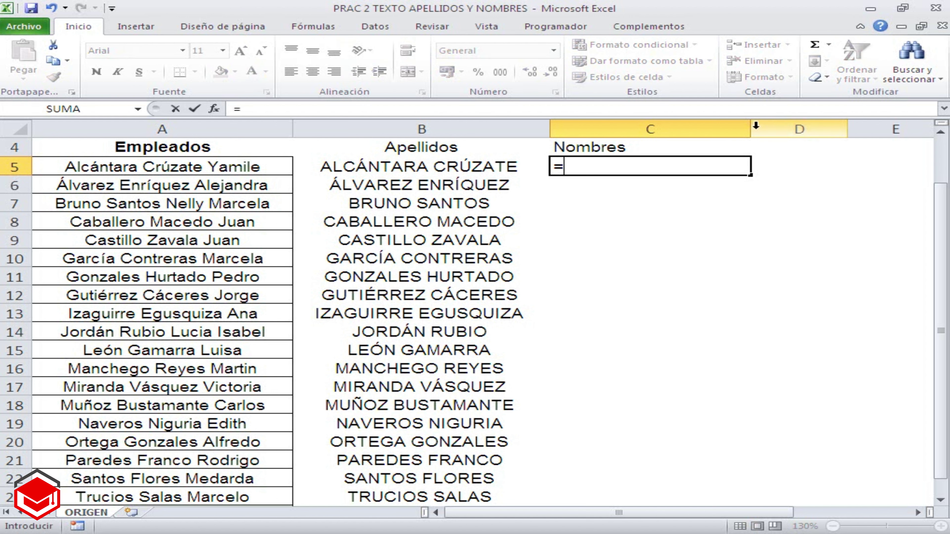
{"action": "type", "text": "RE"}
{"action": "key", "text": "BackSpace"}
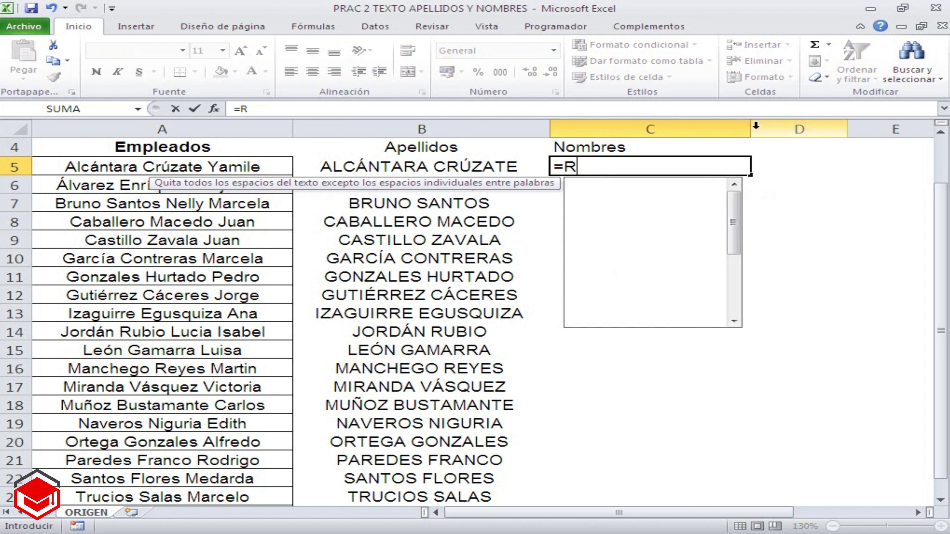
{"action": "key", "text": "BackSpace"}
{"action": "type", "text": "DERE"}
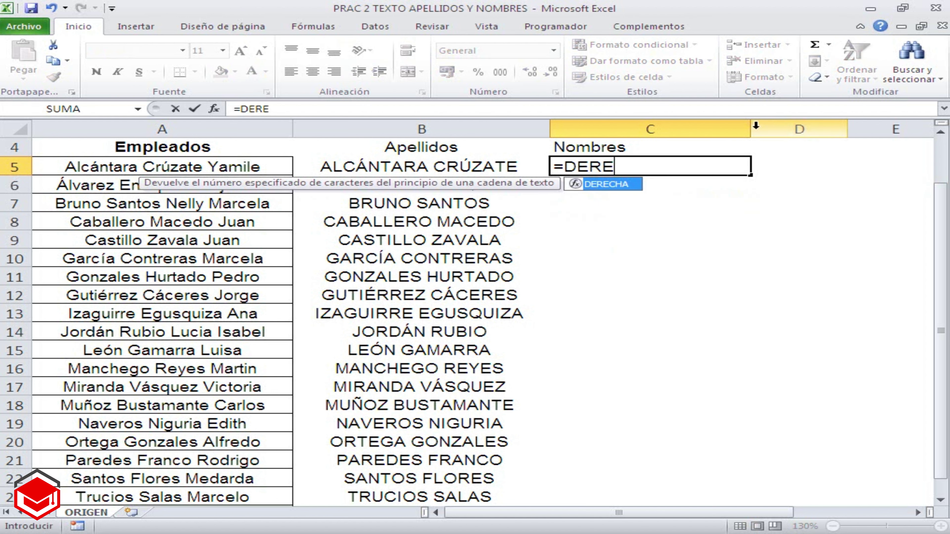
{"action": "double_click", "coordinate": [628, 185]}
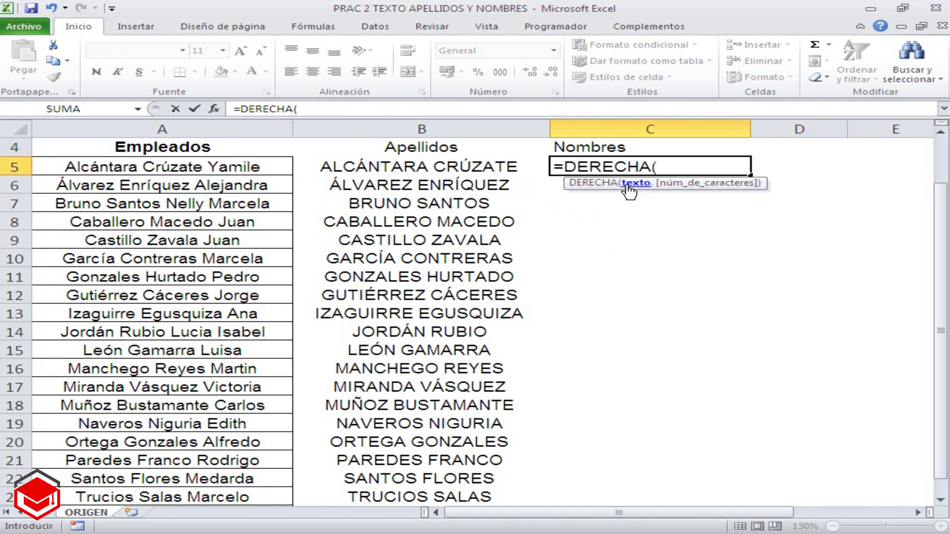
{"action": "left_click", "coordinate": [266, 169]}
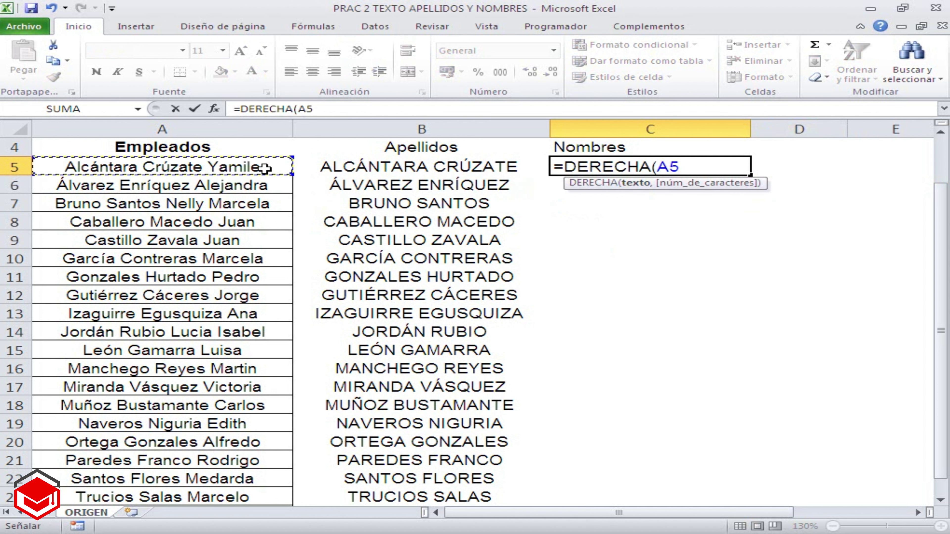
{"action": "type", "text": ","}
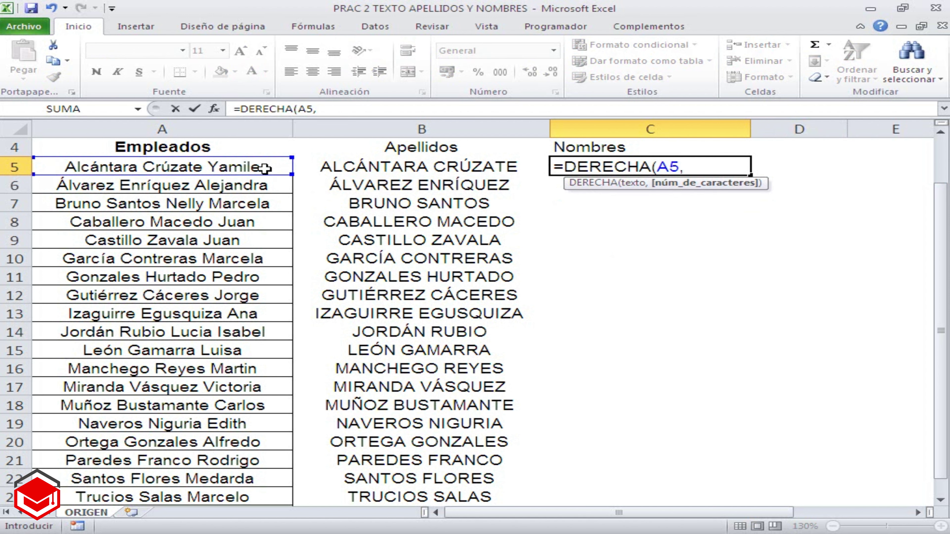
{"action": "type", "text": "LARGO("}
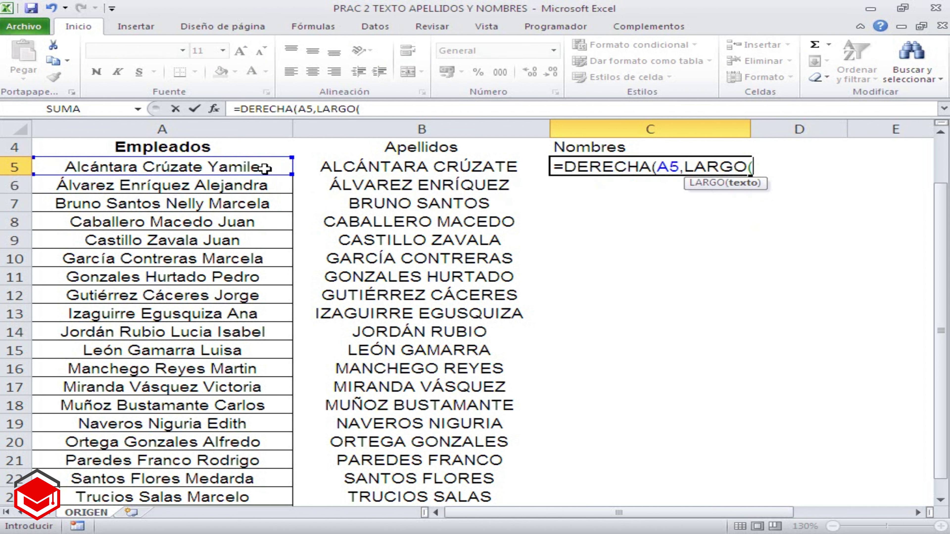
{"action": "type", "text": "A5"}
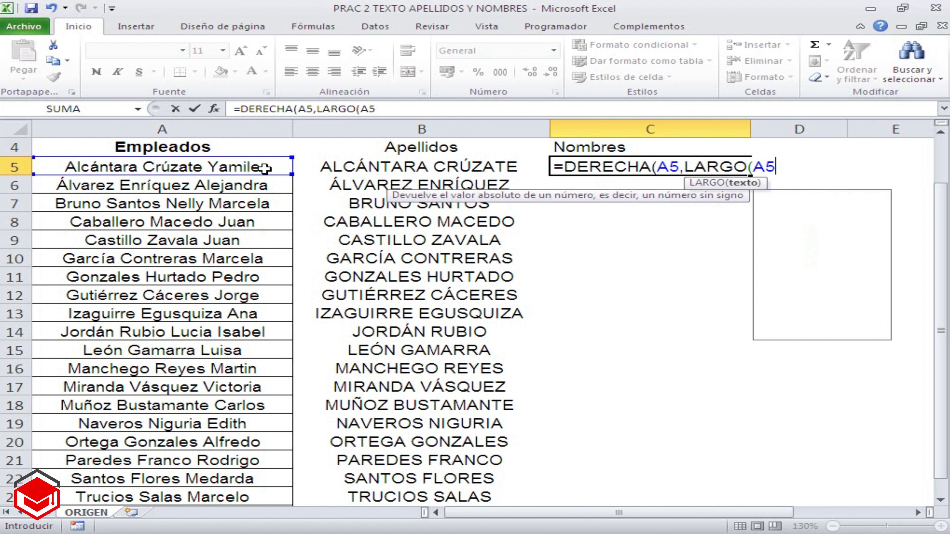
{"action": "type", "text": ")-"}
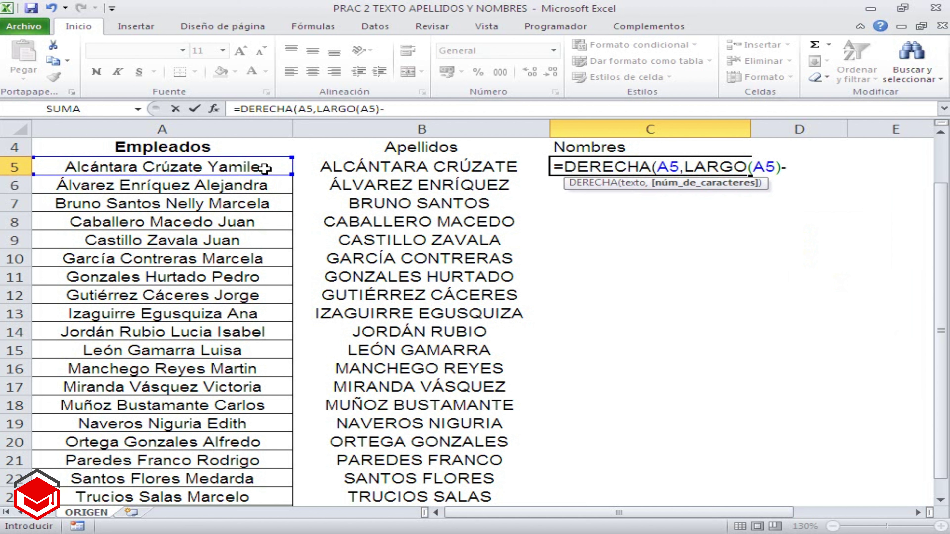
Complete C5 with -HALLAR(" ",A5,HALLAR(" ",A5,1)+1)), review its arguments, and commit to show Yamile
{"action": "type", "text": "HAL"}
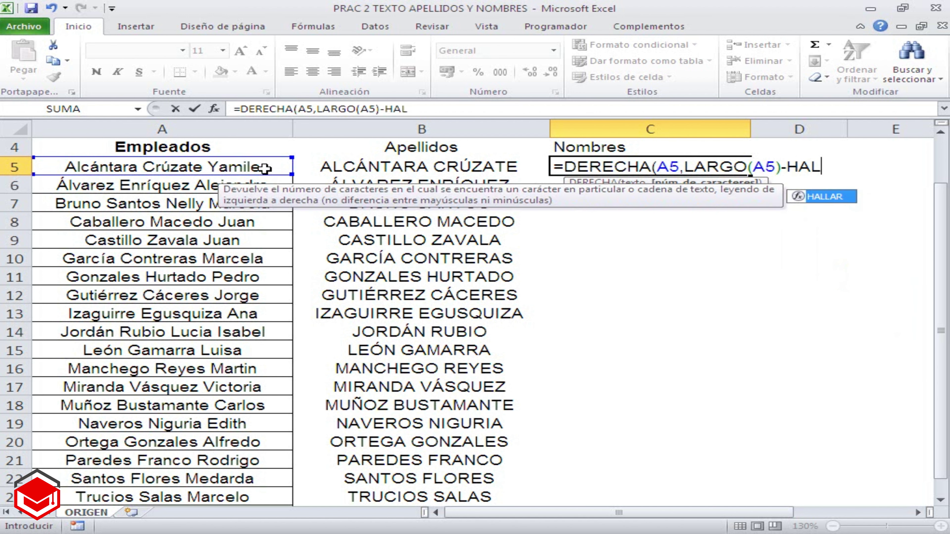
{"action": "type", "text": "LAR("}
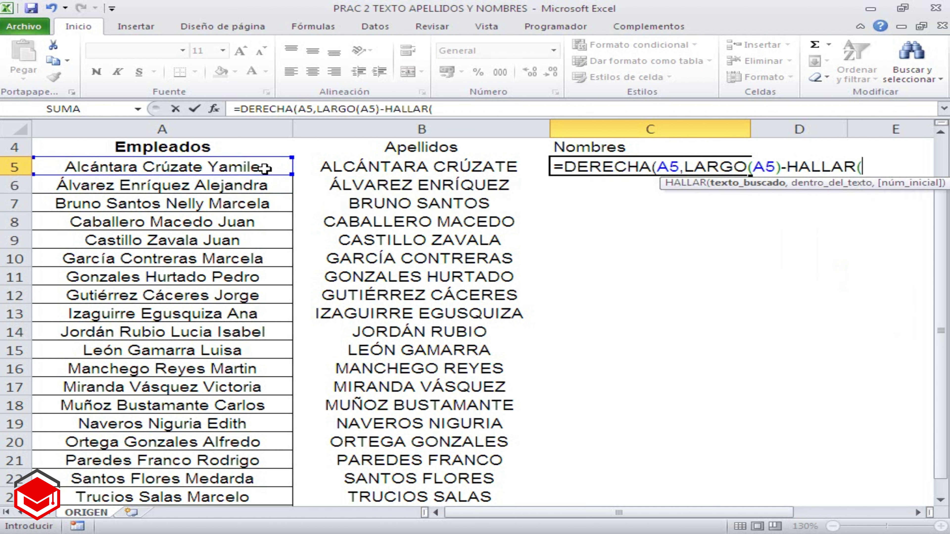
{"action": "type", "text": "\" \""}
{"action": "type", "text": ",A5"}
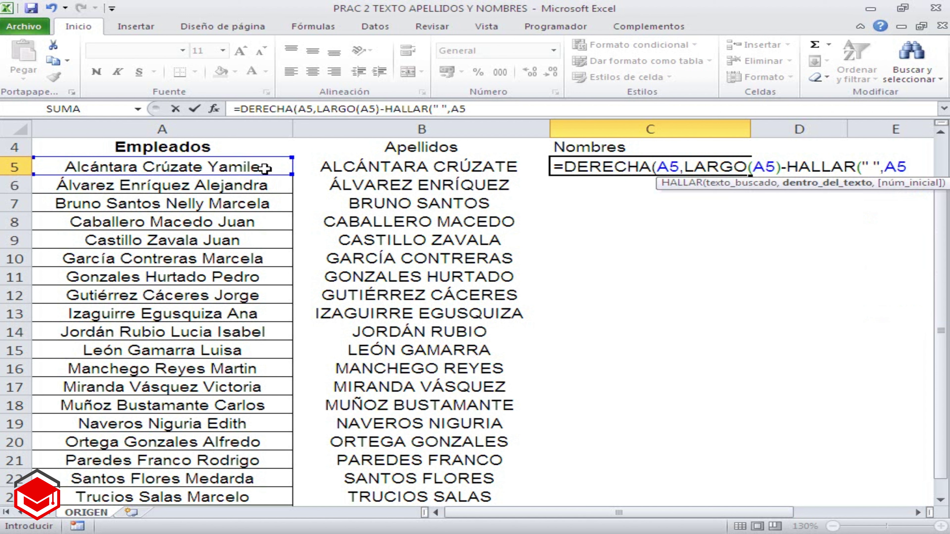
{"action": "left_click", "coordinate": [486, 109]}
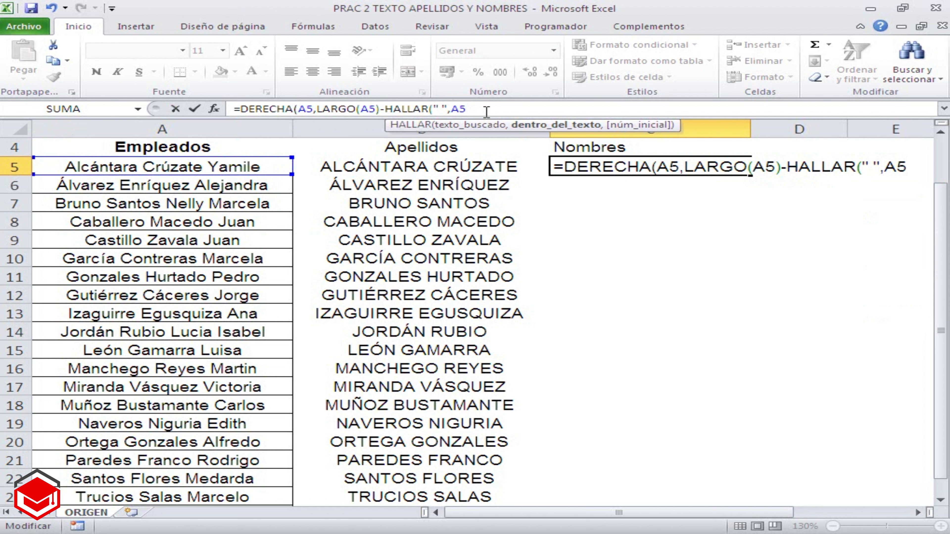
{"action": "type", "text": ","}
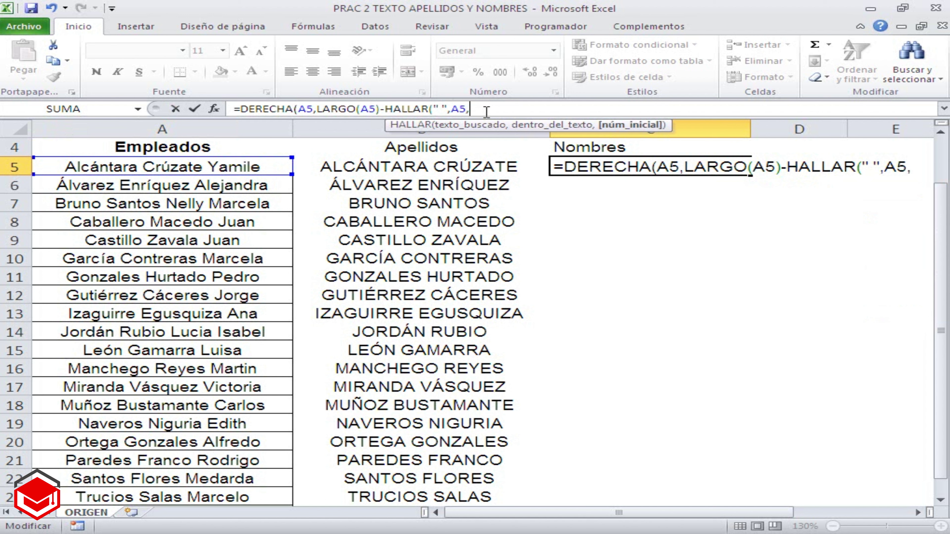
{"action": "type", "text": "HALLA"}
{"action": "type", "text": "R"}
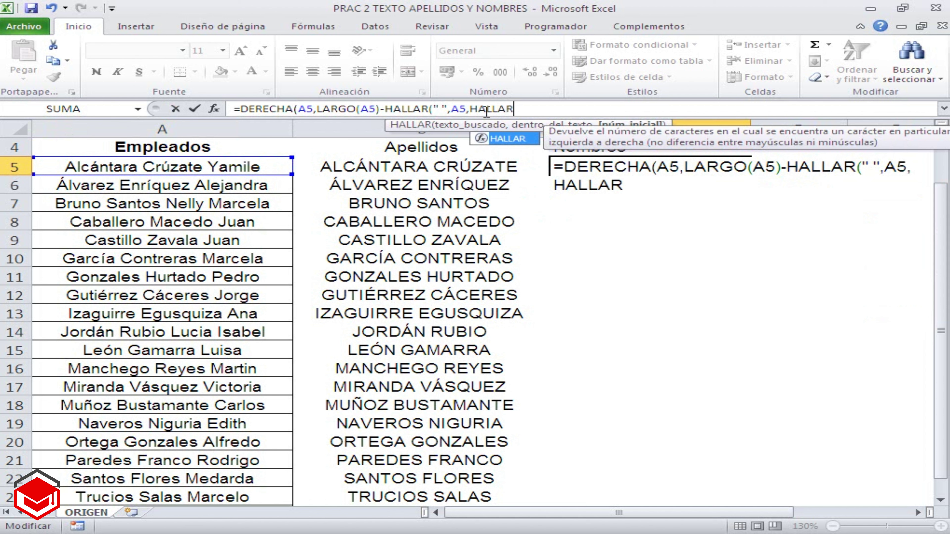
{"action": "type", "text": "(\" "}
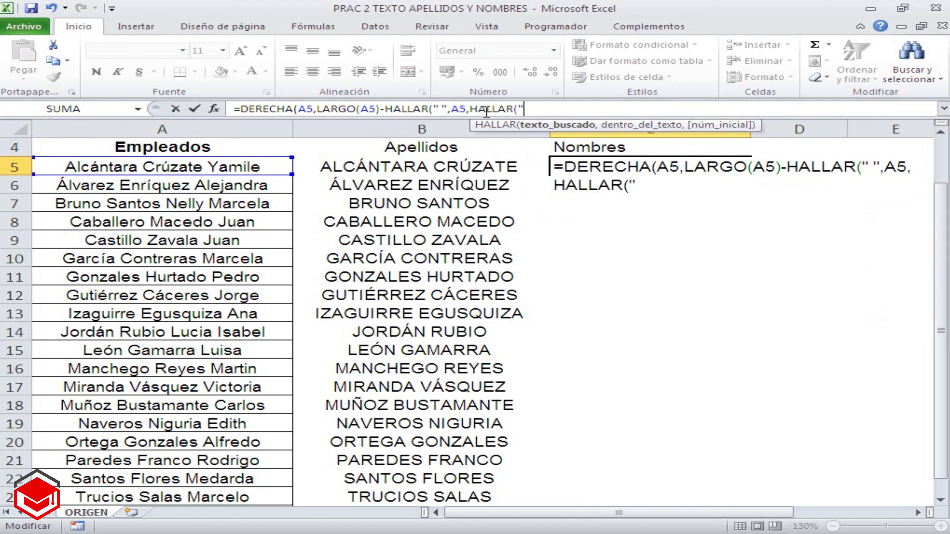
{"action": "type", "text": "\""}
{"action": "type", "text": ",A"}
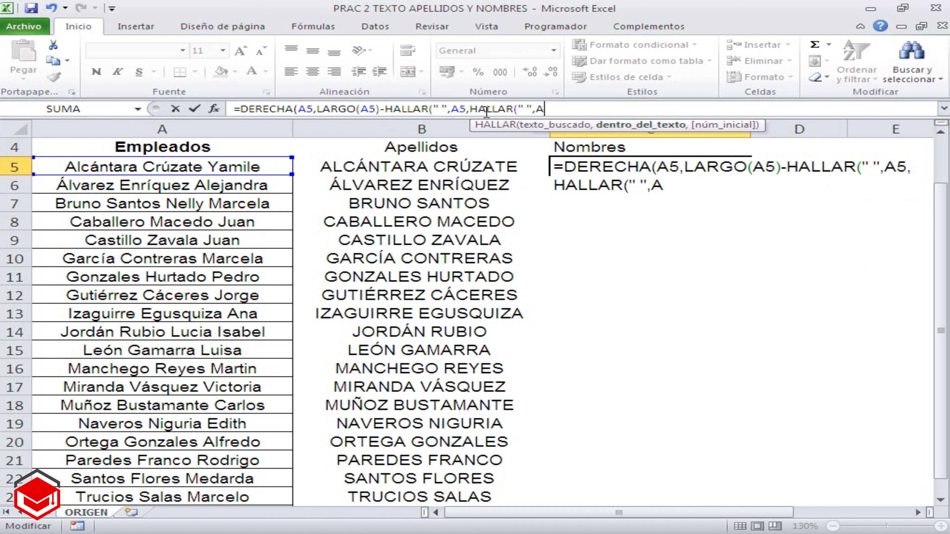
{"action": "type", "text": "5,1"}
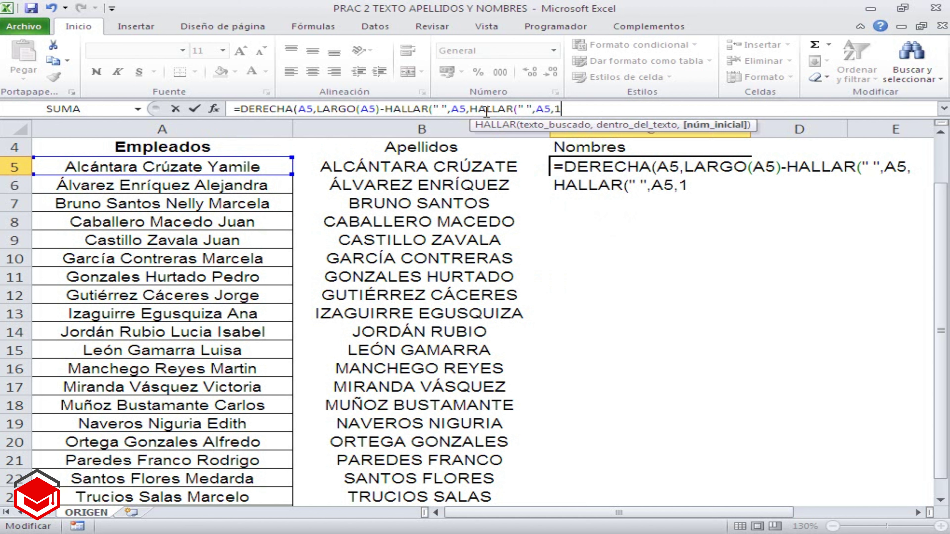
{"action": "type", "text": ")+"}
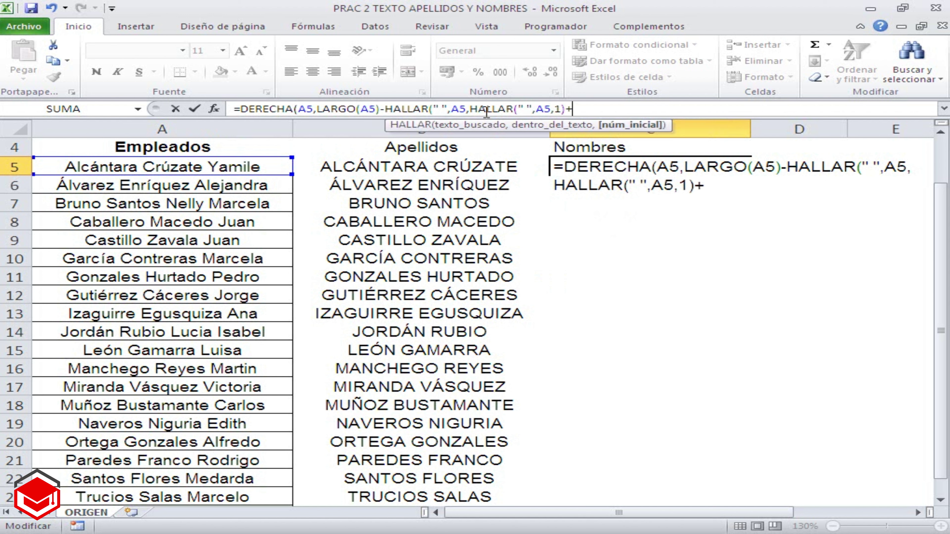
{"action": "type", "text": "1"}
{"action": "type", "text": "))"}
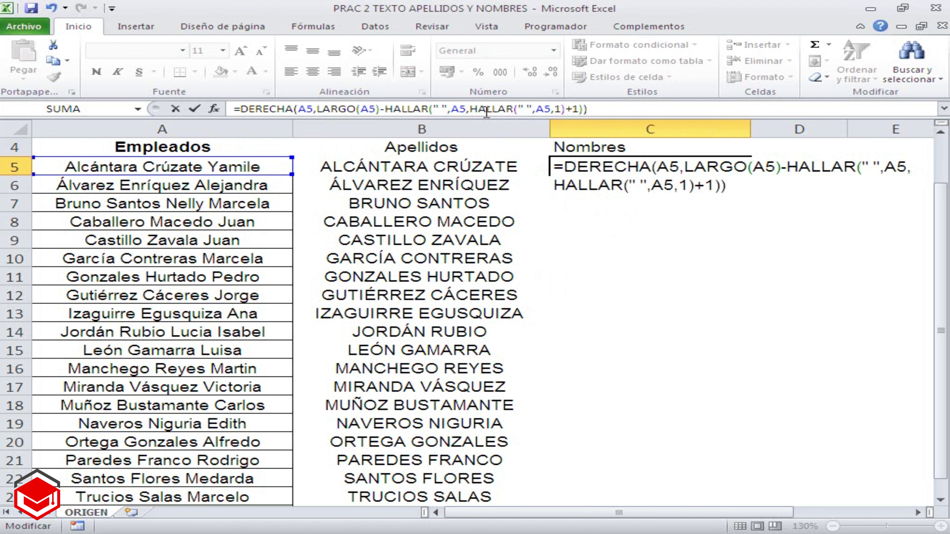
{"action": "left_click", "coordinate": [435, 110]}
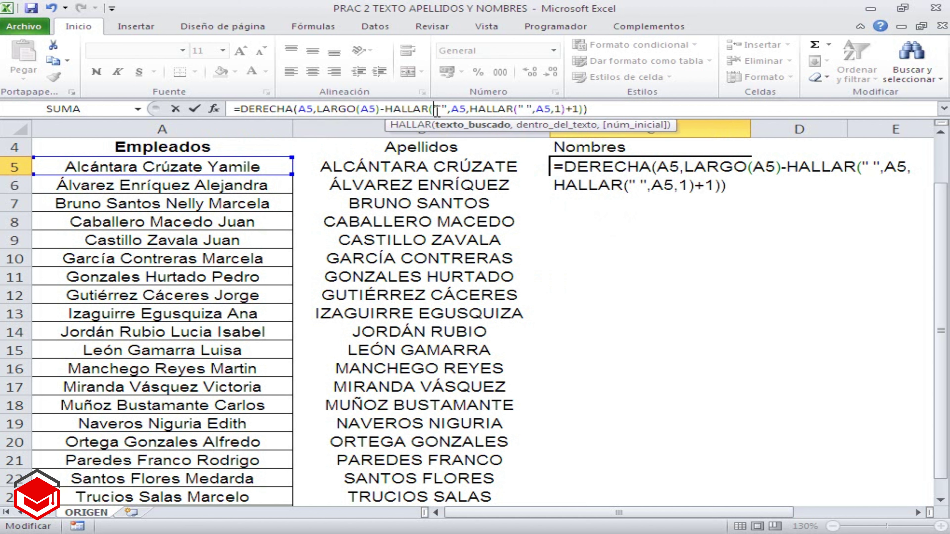
{"action": "left_click", "coordinate": [301, 109]}
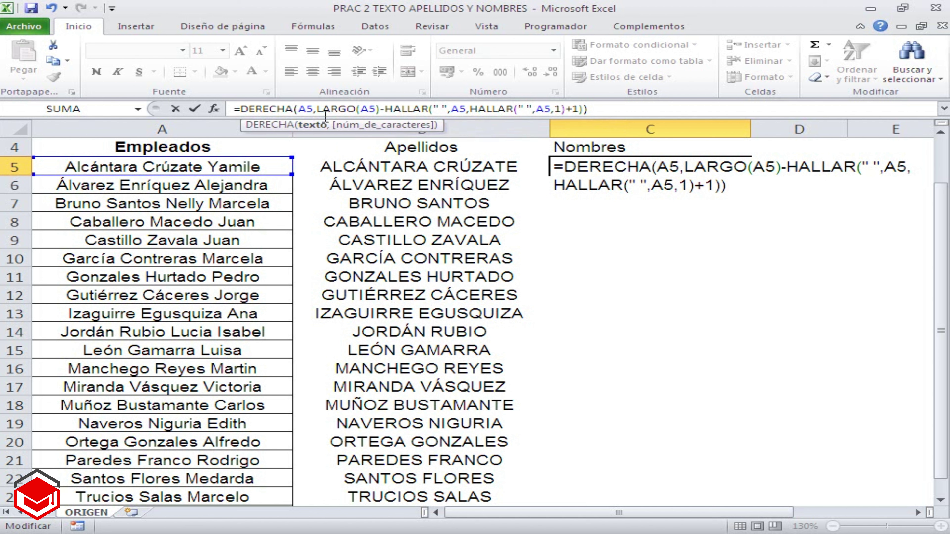
{"action": "left_click", "coordinate": [615, 109]}
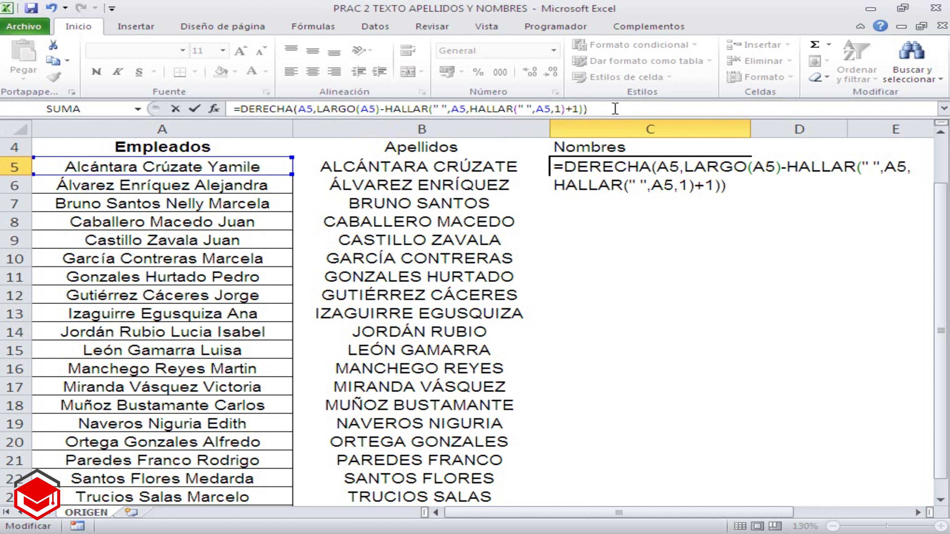
{"action": "key", "text": "Return"}
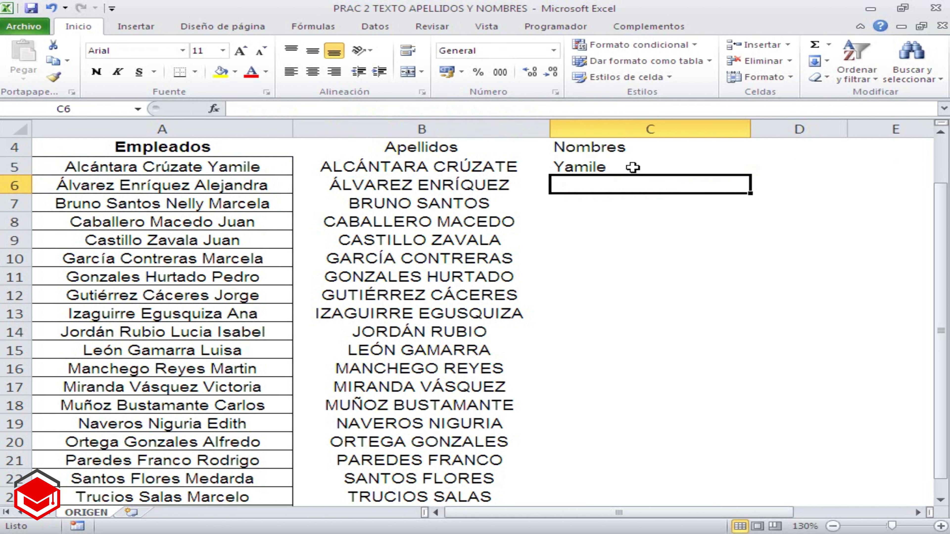
Fill the C5 first-name formula down to C24, then select column C
{"action": "left_click", "coordinate": [632, 167]}
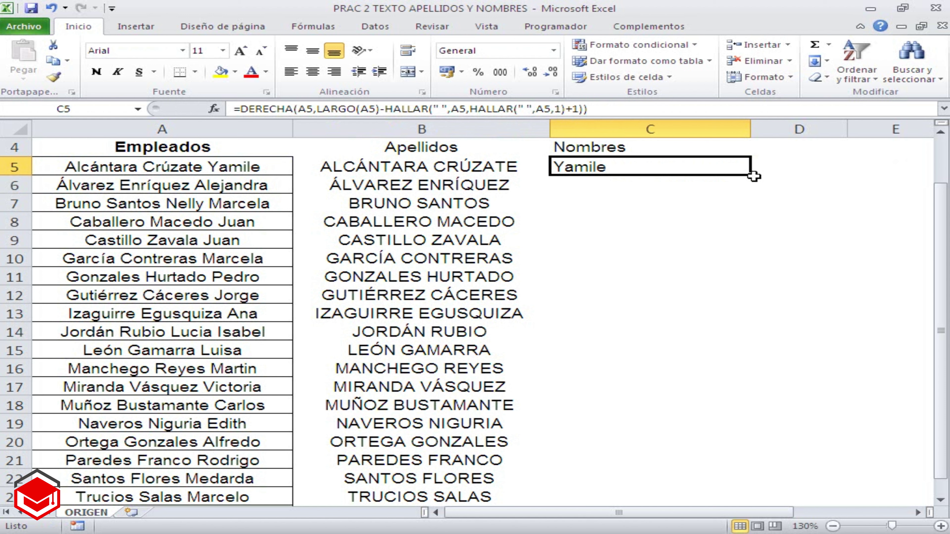
{"action": "mouse_move", "coordinate": [753, 176]}
{"action": "left_mouse_down"}
{"action": "mouse_move", "coordinate": [756, 475]}
{"action": "mouse_move", "coordinate": [745, 485]}
{"action": "left_mouse_up"}
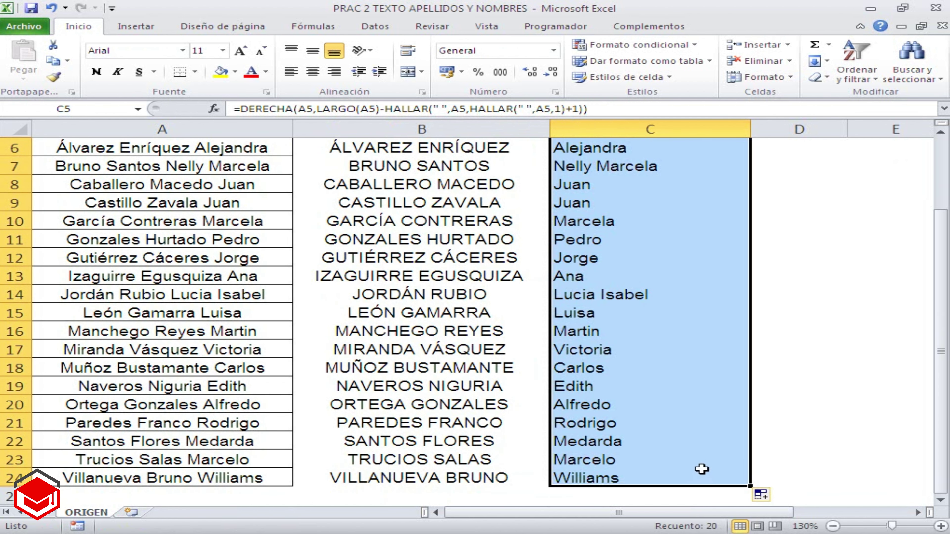
{"action": "left_click", "coordinate": [701, 470]}
{"action": "scroll", "coordinate": [694, 322], "scroll_direction": "up", "scroll_amount": 1}
{"action": "scroll", "coordinate": [689, 323], "scroll_direction": "up", "scroll_amount": 1}
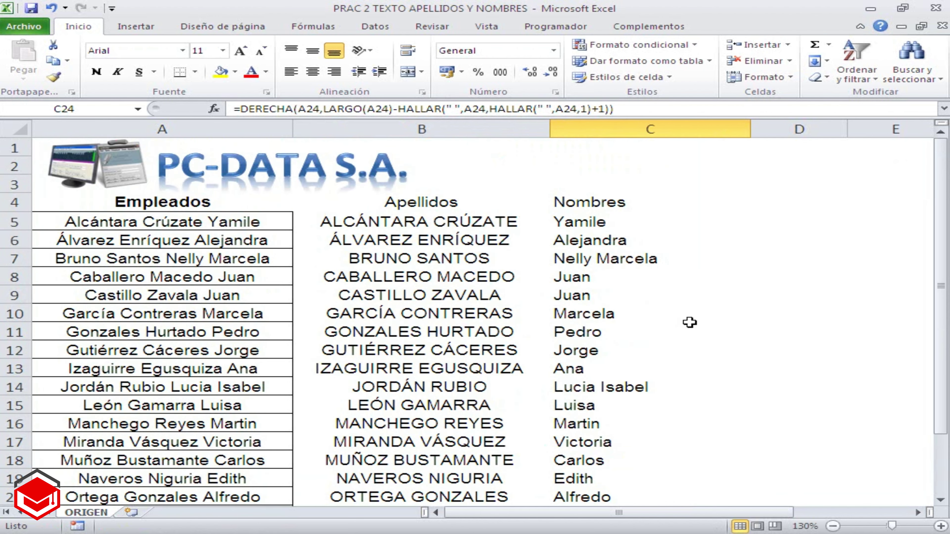
{"action": "left_click", "coordinate": [634, 128]}
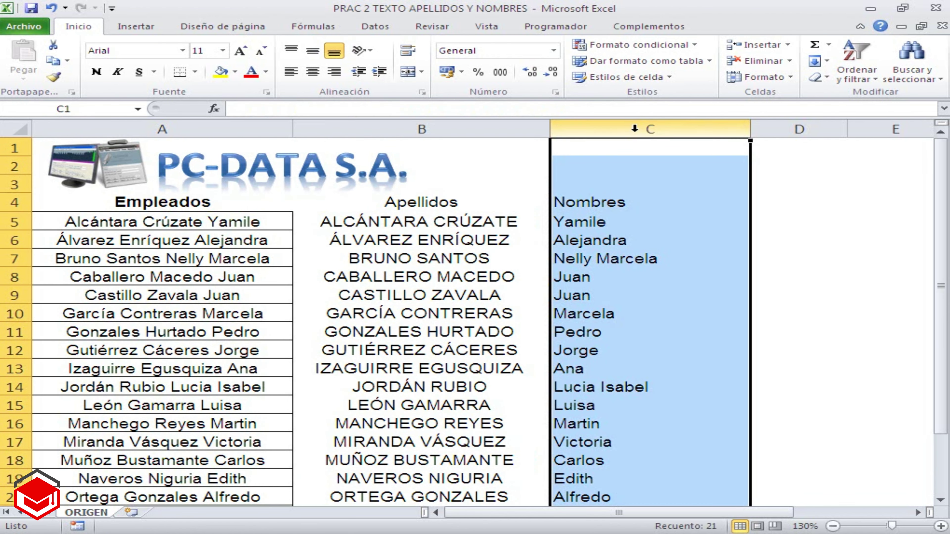
Centre the first names in column C and make the column narrower
{"action": "left_click", "coordinate": [313, 73]}
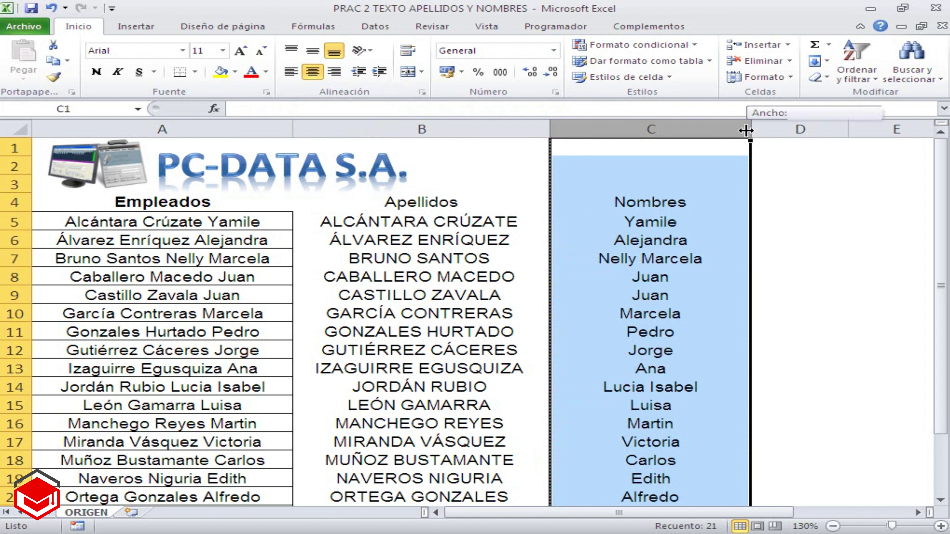
{"action": "left_click_drag", "start_coordinate": [745, 130], "coordinate": [735, 130]}
{"action": "left_click", "coordinate": [767, 235]}
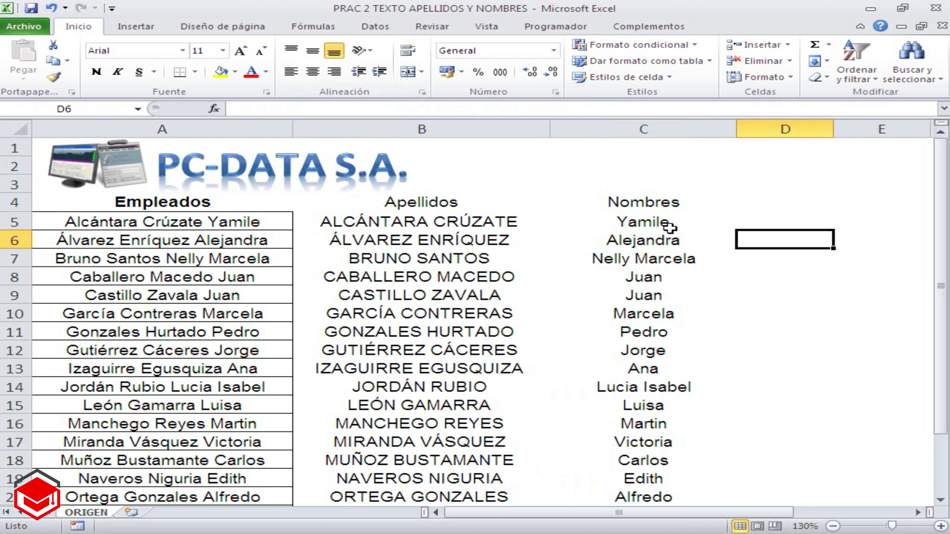
Check the first-name results in C7, C14 and C5, and the Nombres heading in C4
{"action": "left_click", "coordinate": [663, 258]}
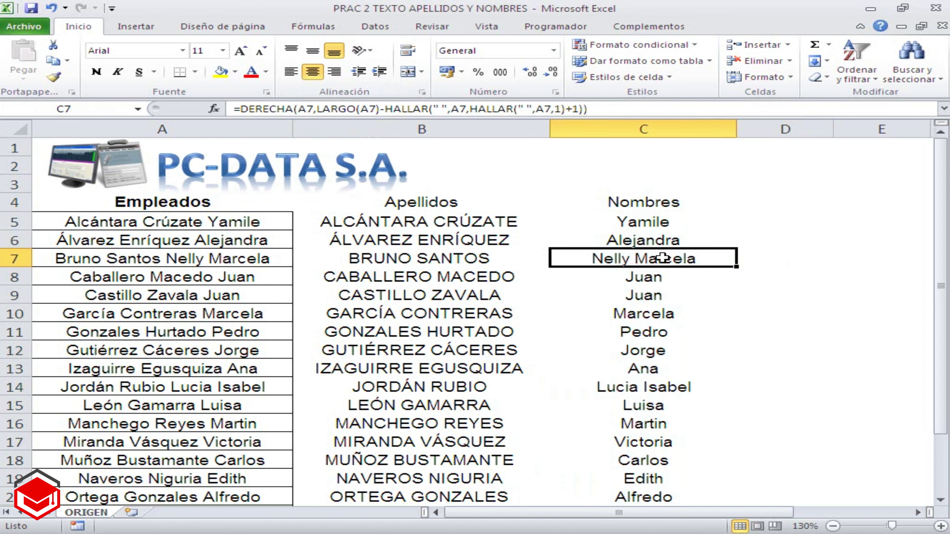
{"action": "left_click", "coordinate": [668, 388]}
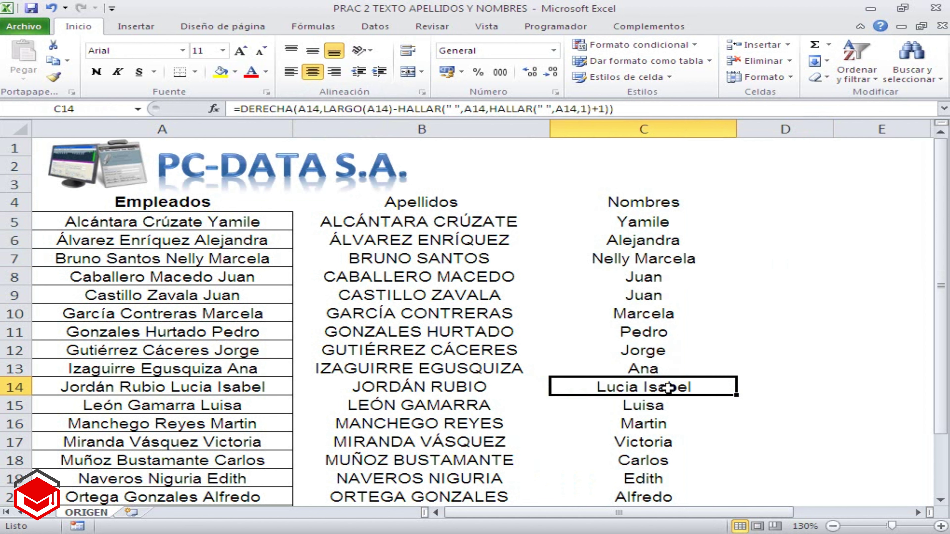
{"action": "scroll", "coordinate": [672, 386], "scroll_direction": "down", "scroll_amount": 4}
{"action": "scroll", "coordinate": [670, 384], "scroll_direction": "up", "scroll_amount": 2}
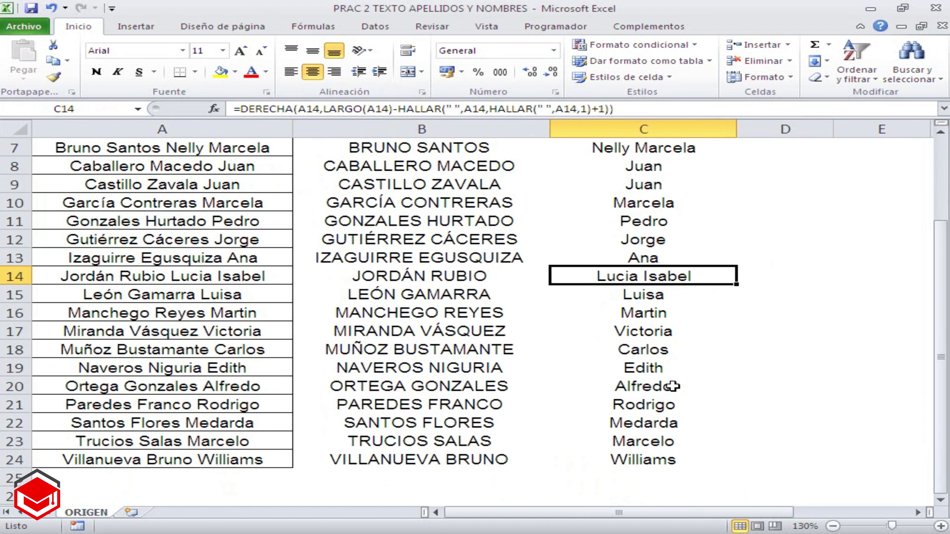
{"action": "scroll", "coordinate": [671, 386], "scroll_direction": "up", "scroll_amount": 2}
{"action": "left_click", "coordinate": [632, 223]}
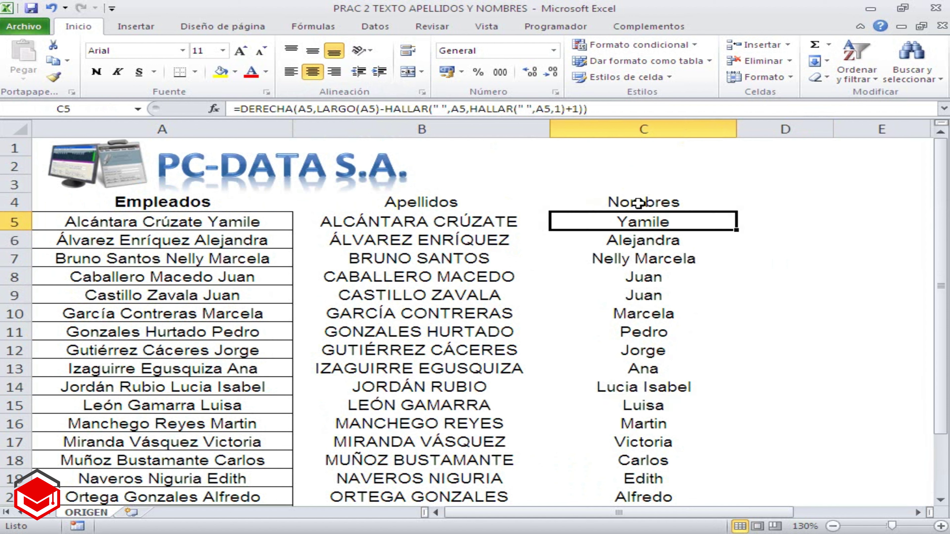
{"action": "left_click", "coordinate": [640, 201]}
{"action": "left_click", "coordinate": [632, 224]}
{"action": "left_click", "coordinate": [771, 270]}
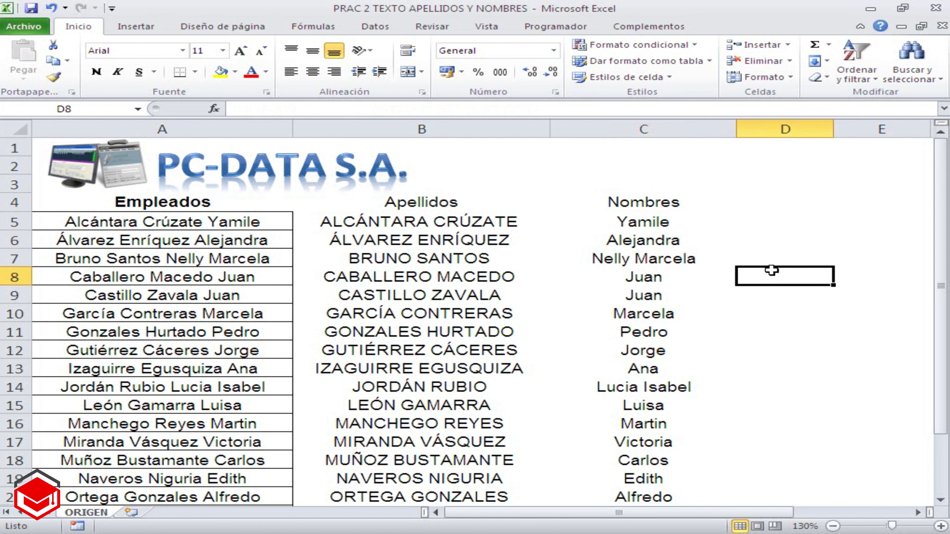
Narrow column B, then shrink column C to about 18.29 width
{"action": "left_click_drag", "start_coordinate": [550, 131], "coordinate": [538, 132]}
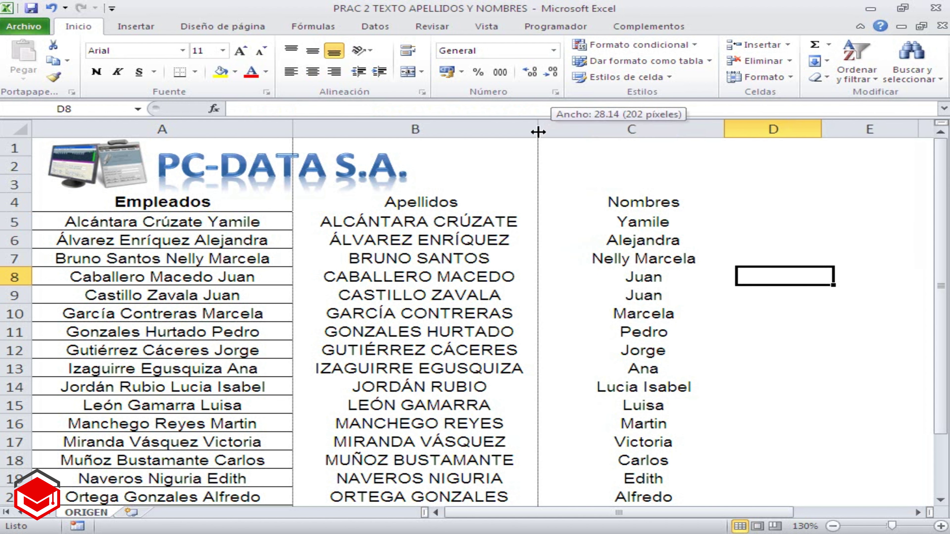
{"action": "left_click_drag", "start_coordinate": [724, 130], "coordinate": [694, 133]}
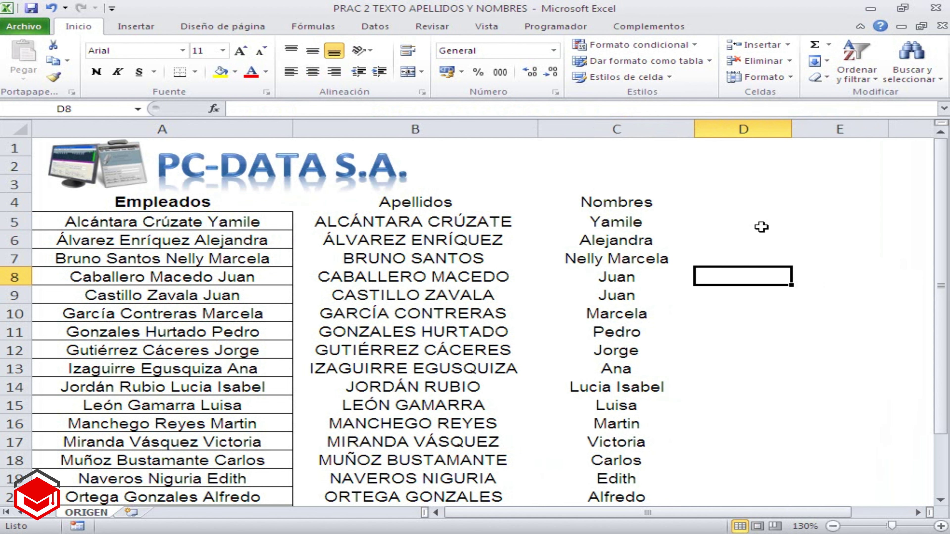
{"action": "left_click", "coordinate": [761, 226]}
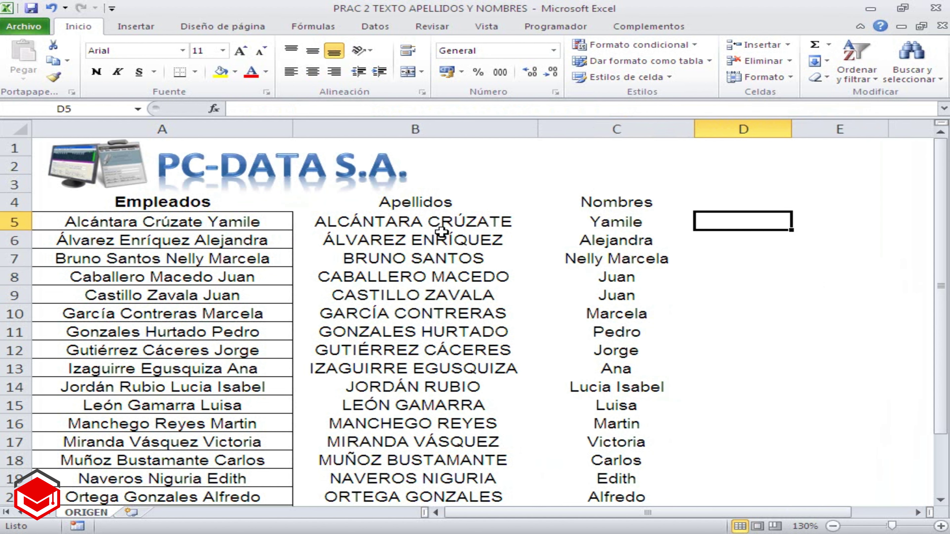
Compare the surname formulas in B5–B6 with the first-name formulas in C5–C6
{"action": "left_click", "coordinate": [442, 235]}
{"action": "left_click", "coordinate": [628, 238]}
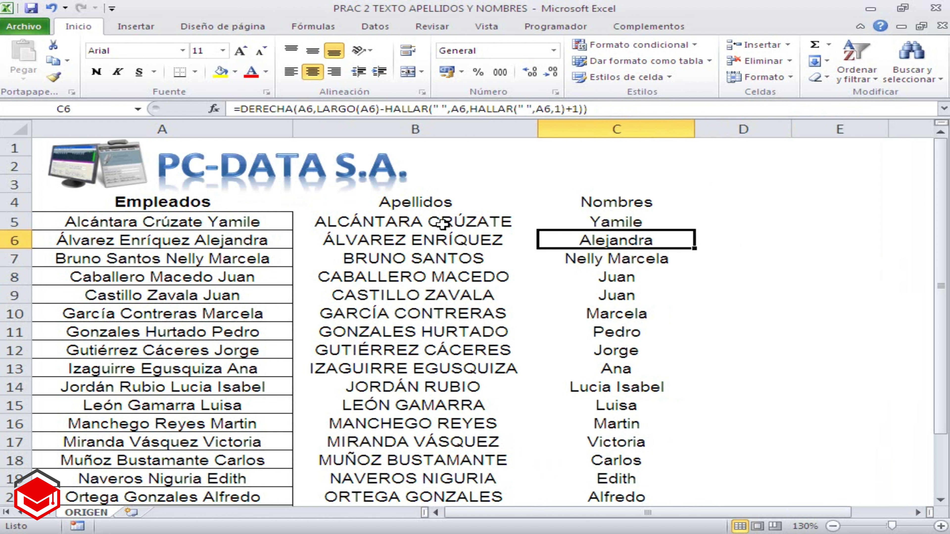
{"action": "left_click", "coordinate": [442, 224]}
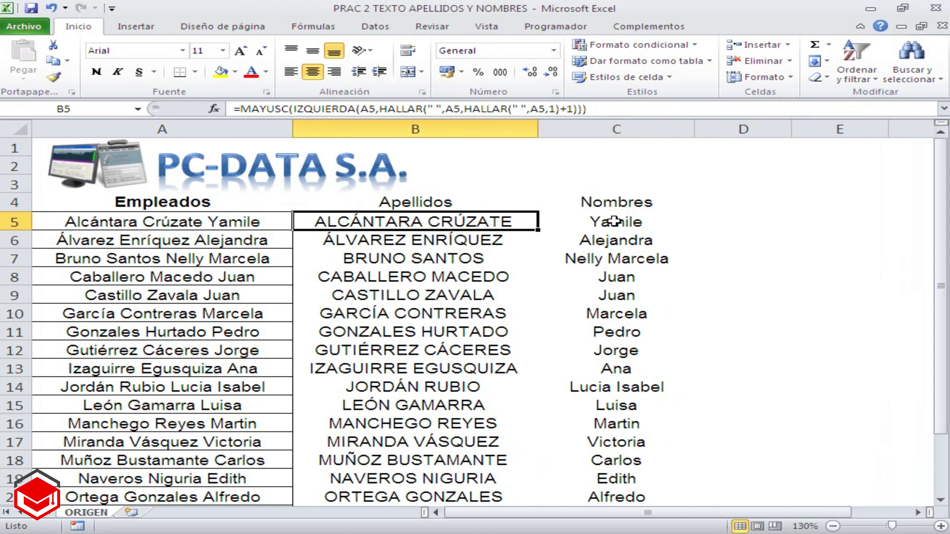
{"action": "left_click", "coordinate": [623, 221]}
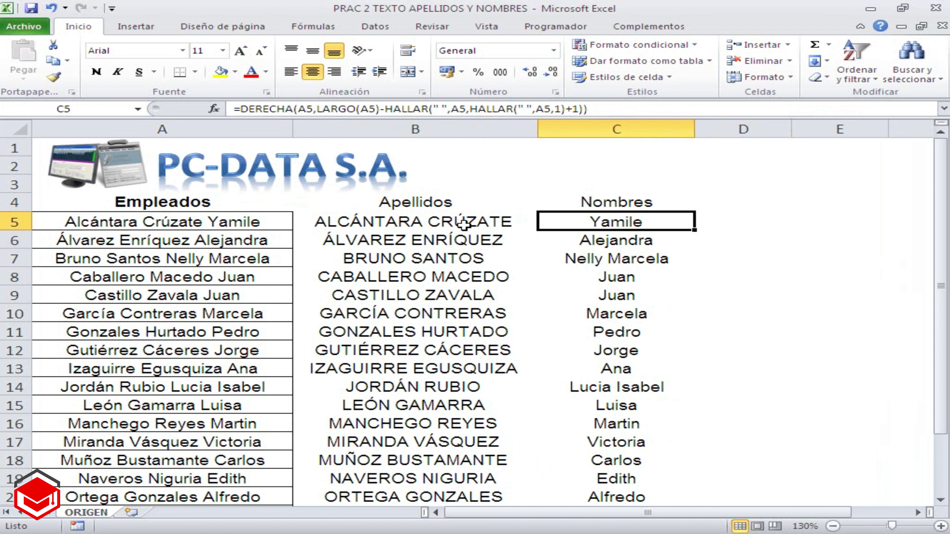
{"action": "left_click", "coordinate": [464, 224]}
{"action": "left_click", "coordinate": [612, 225]}
{"action": "left_click", "coordinate": [764, 189]}
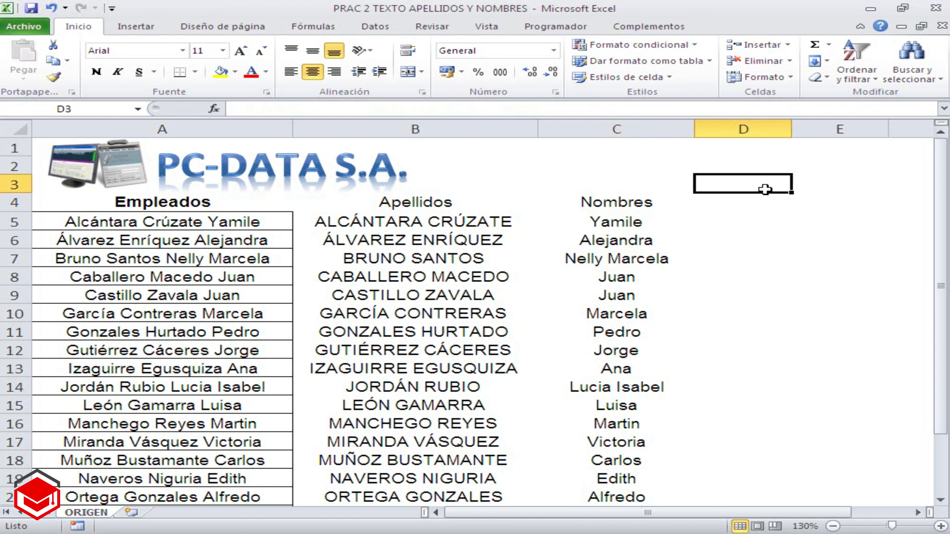